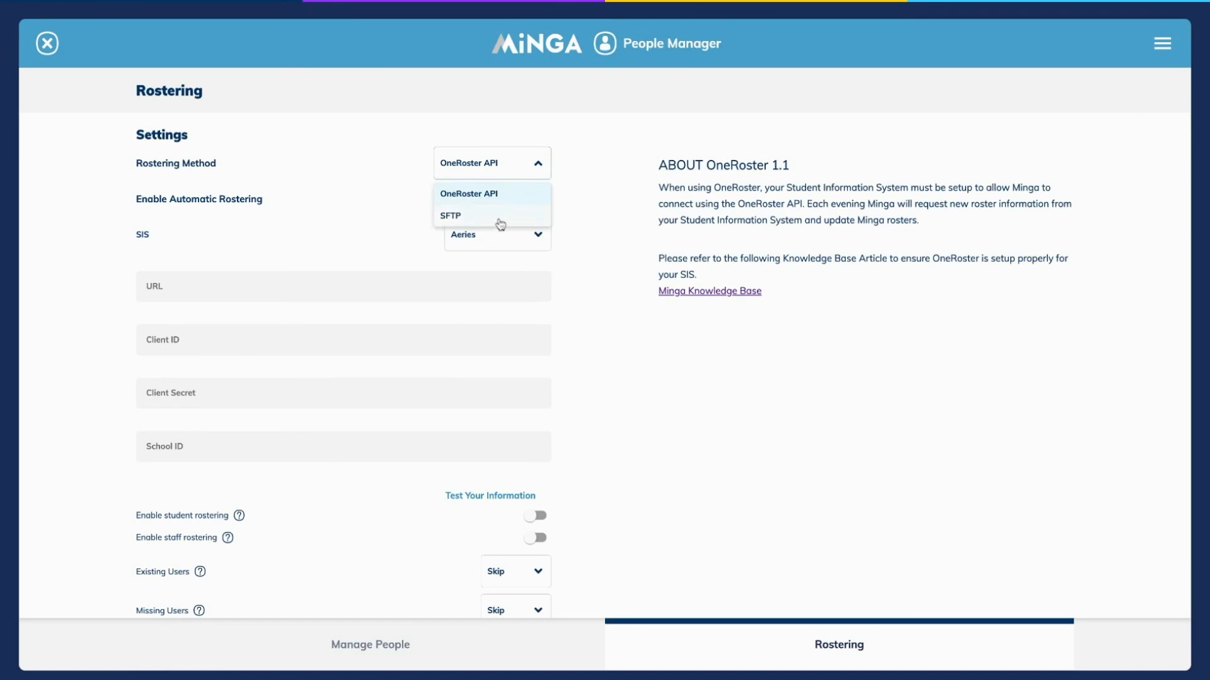
Switch the rostering method to SFTP and back to OneRoster API.
click(504, 171)
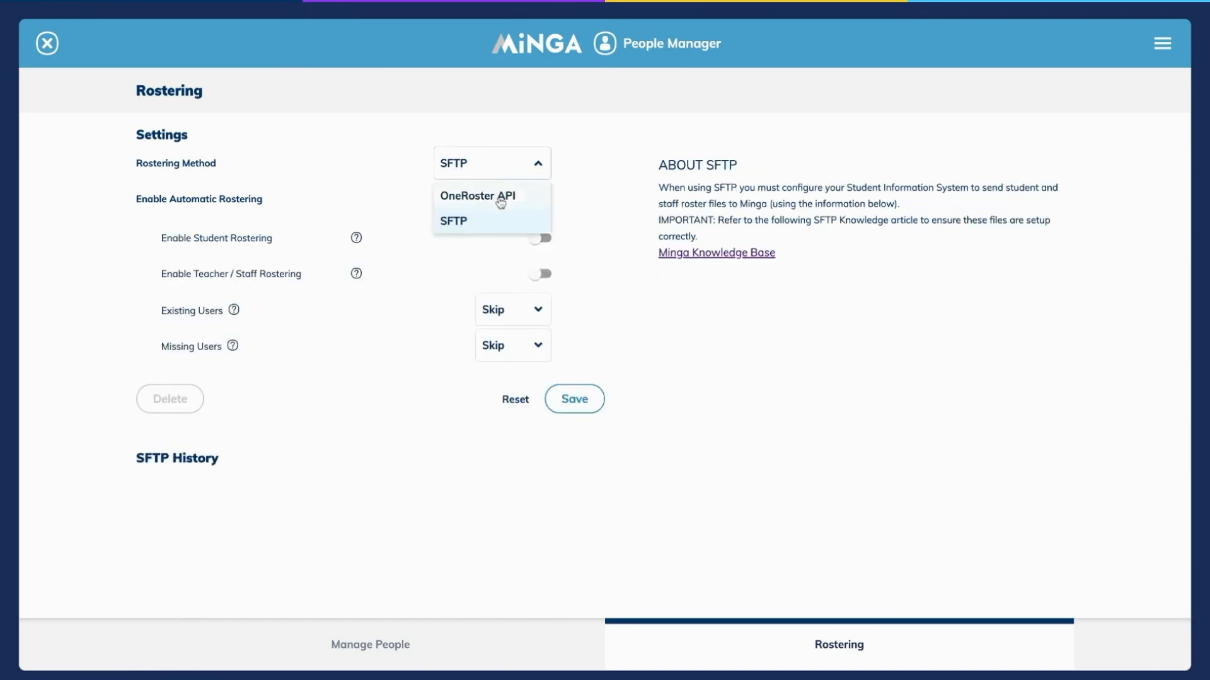
click(500, 199)
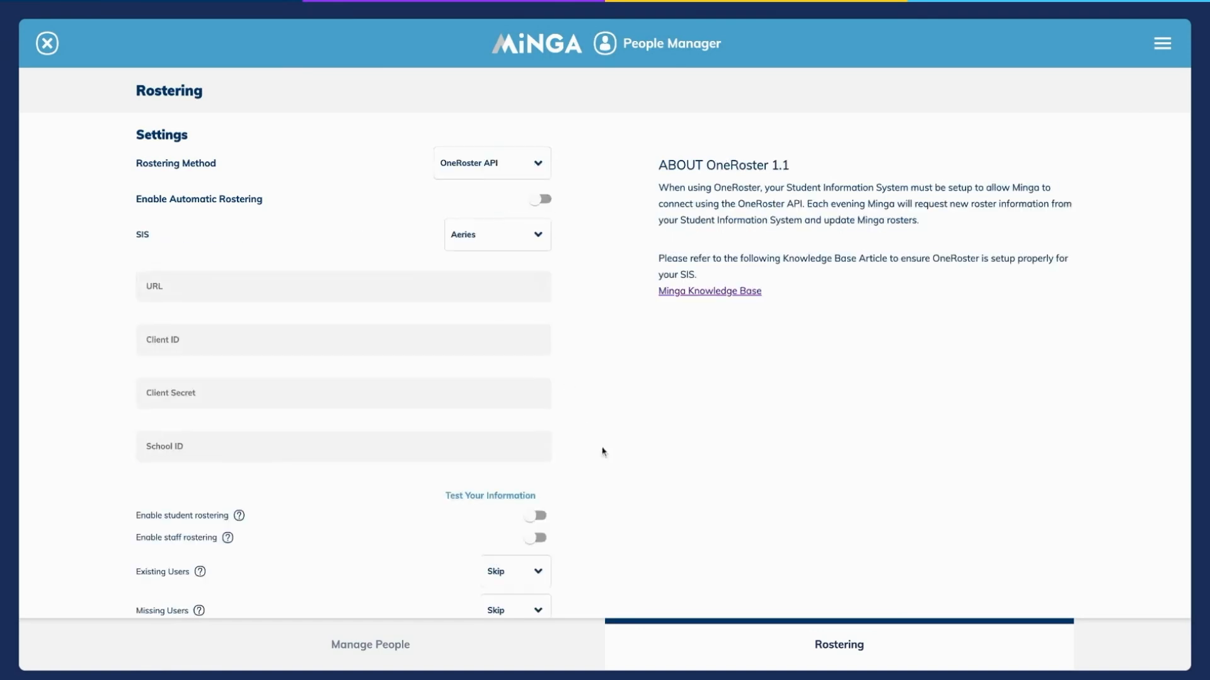
click(722, 639)
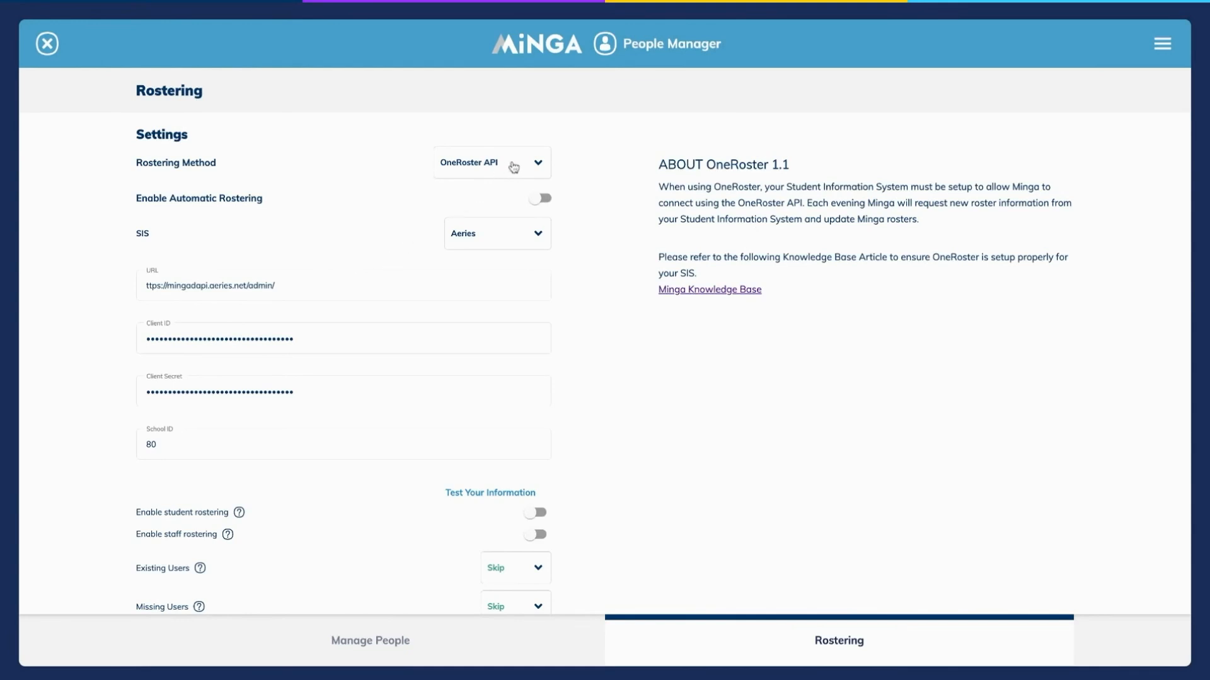
Enable automatic rostering along with student and staff rostering, and save the OneRoster settings.
click(541, 200)
click(536, 513)
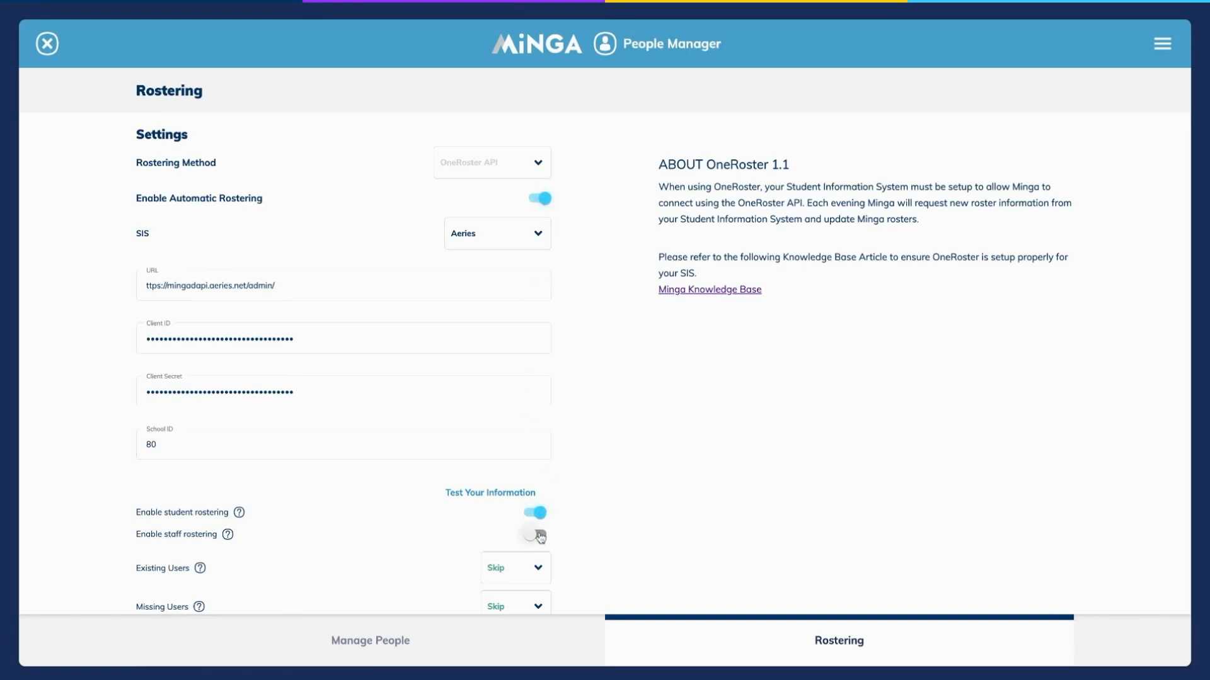
click(542, 539)
scroll(545, 543, down, 3)
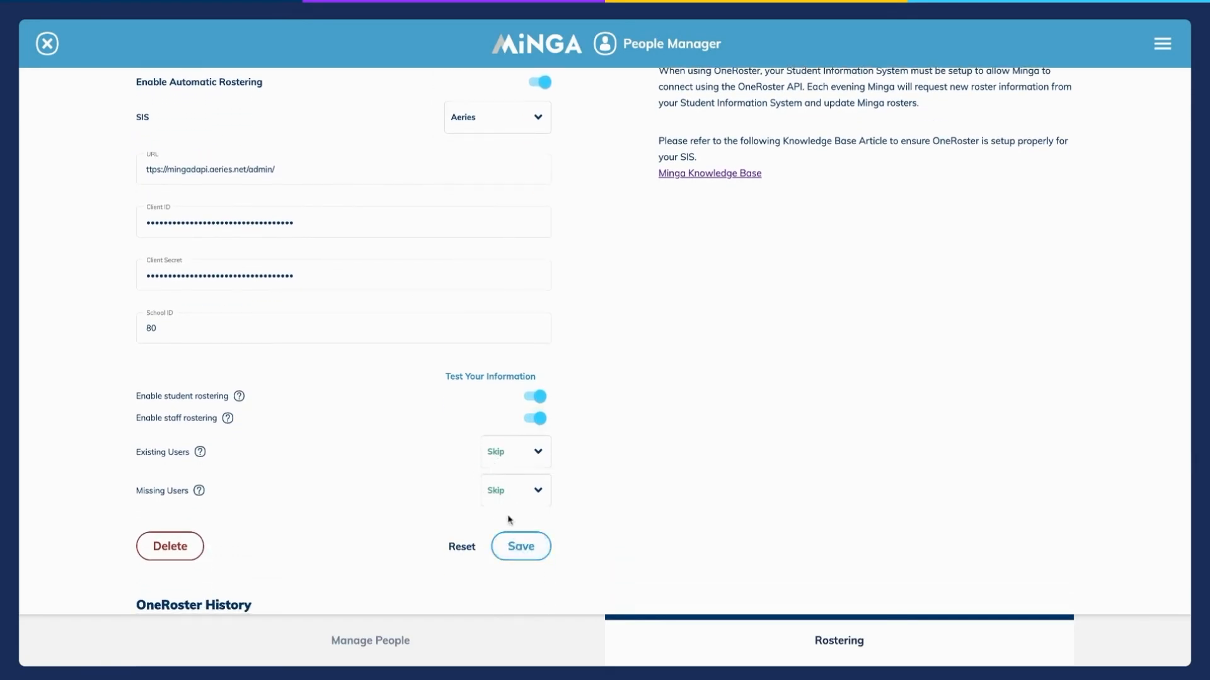
click(521, 546)
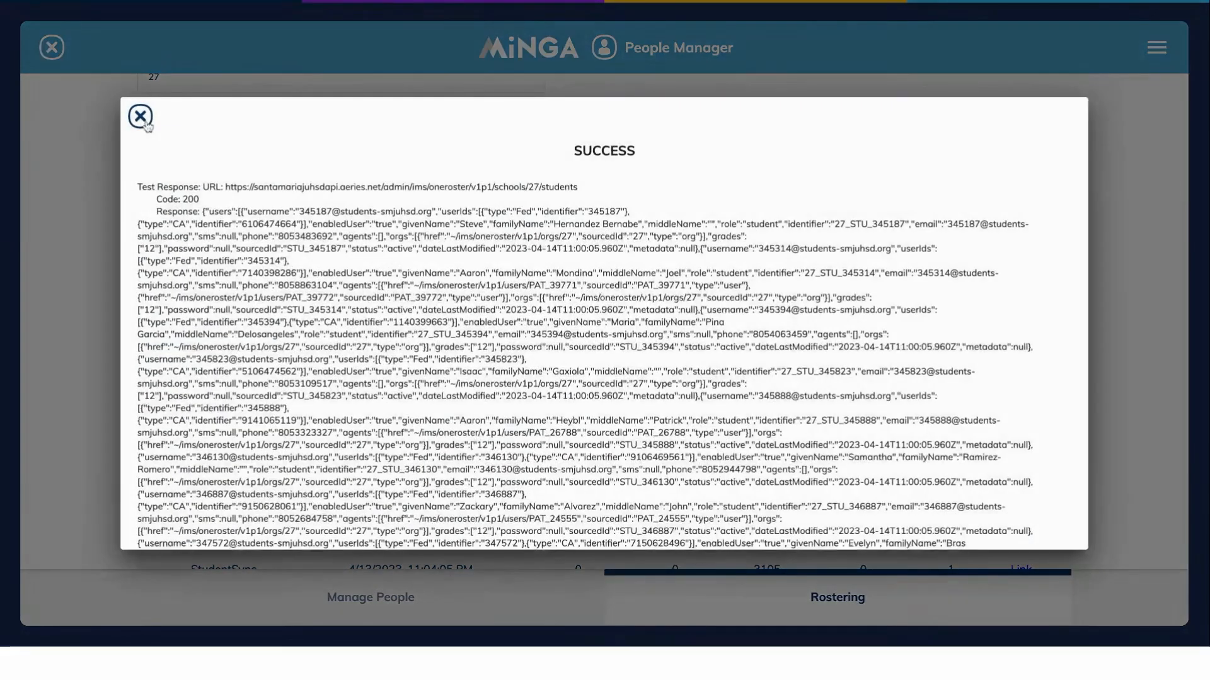
Close the responses of the rostering information tests.
click(141, 117)
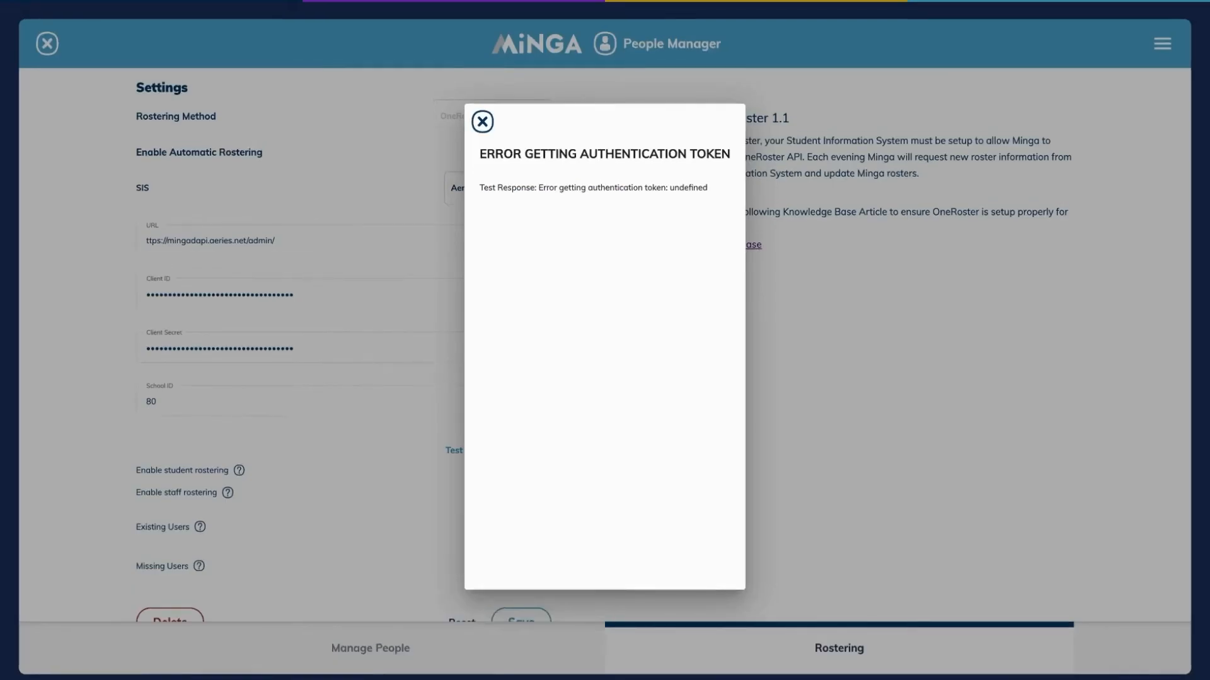
click(482, 122)
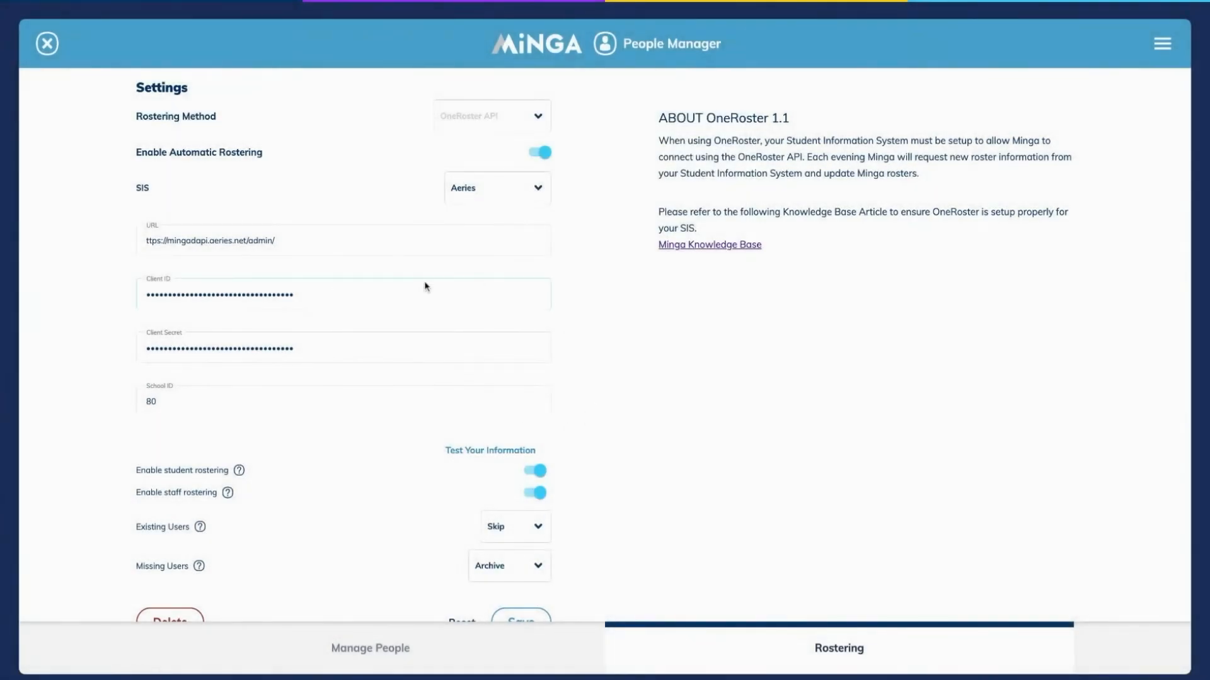
Switch student and staff rostering off and on again, and save the settings with automatic rostering enabled.
click(542, 156)
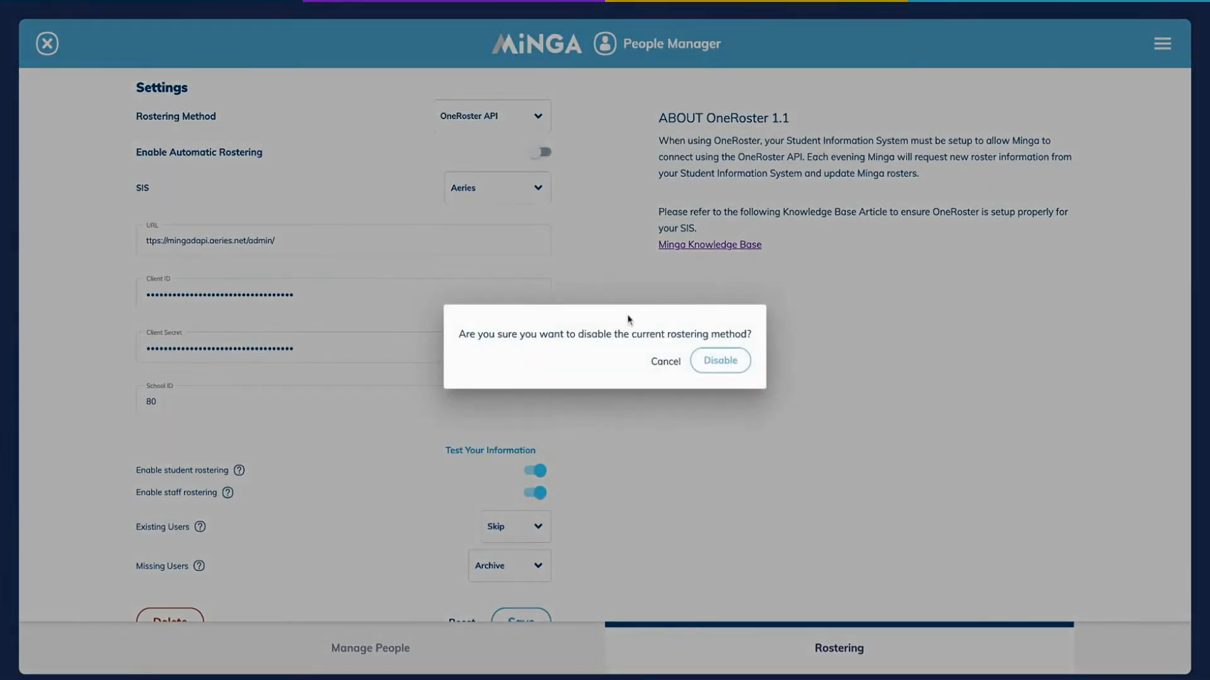
click(733, 362)
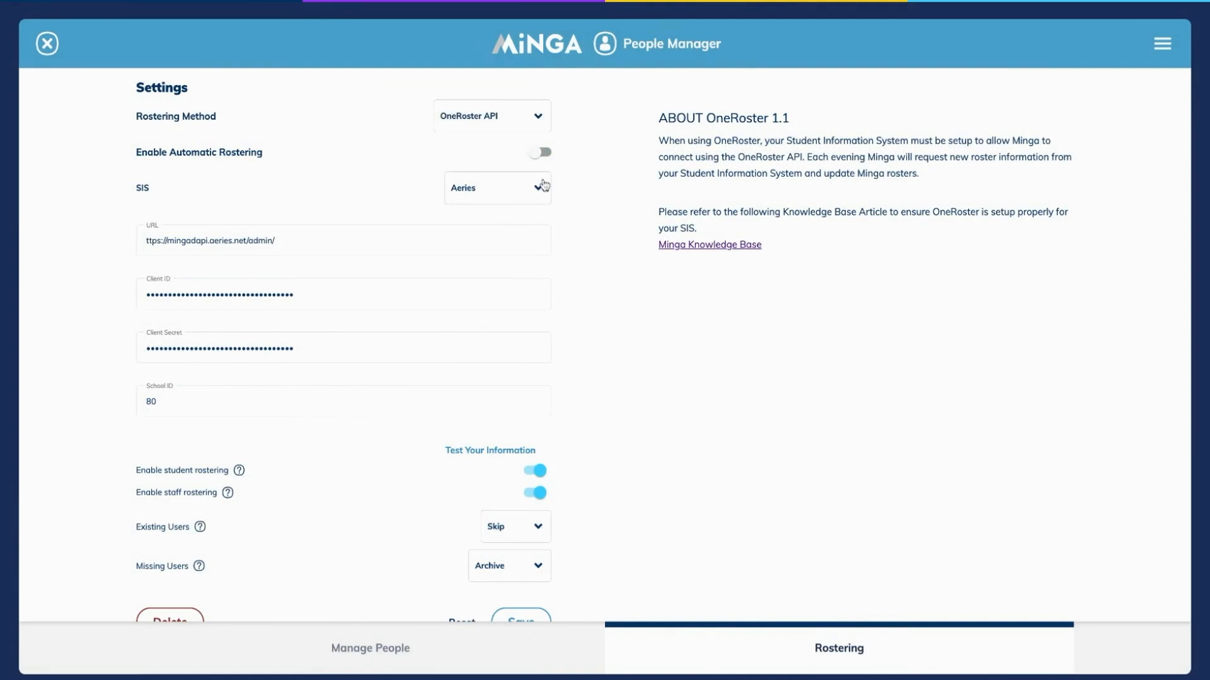
click(529, 475)
click(530, 496)
click(539, 481)
click(539, 492)
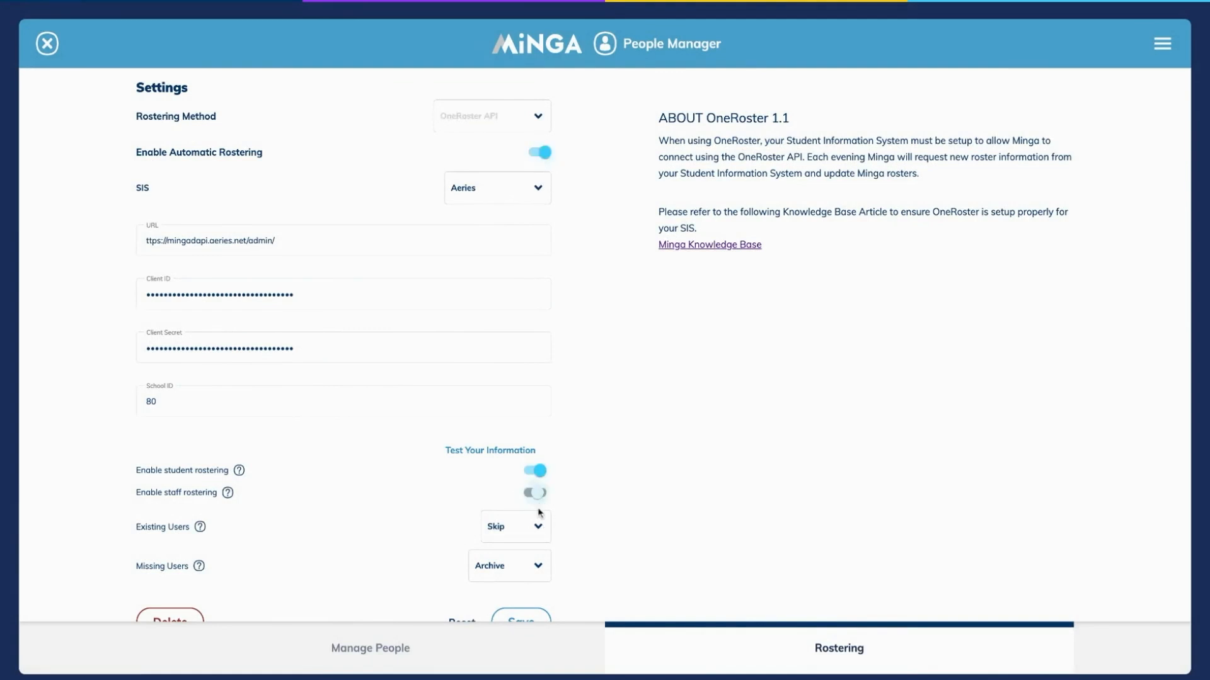
click(528, 617)
scroll(580, 504, down, 1)
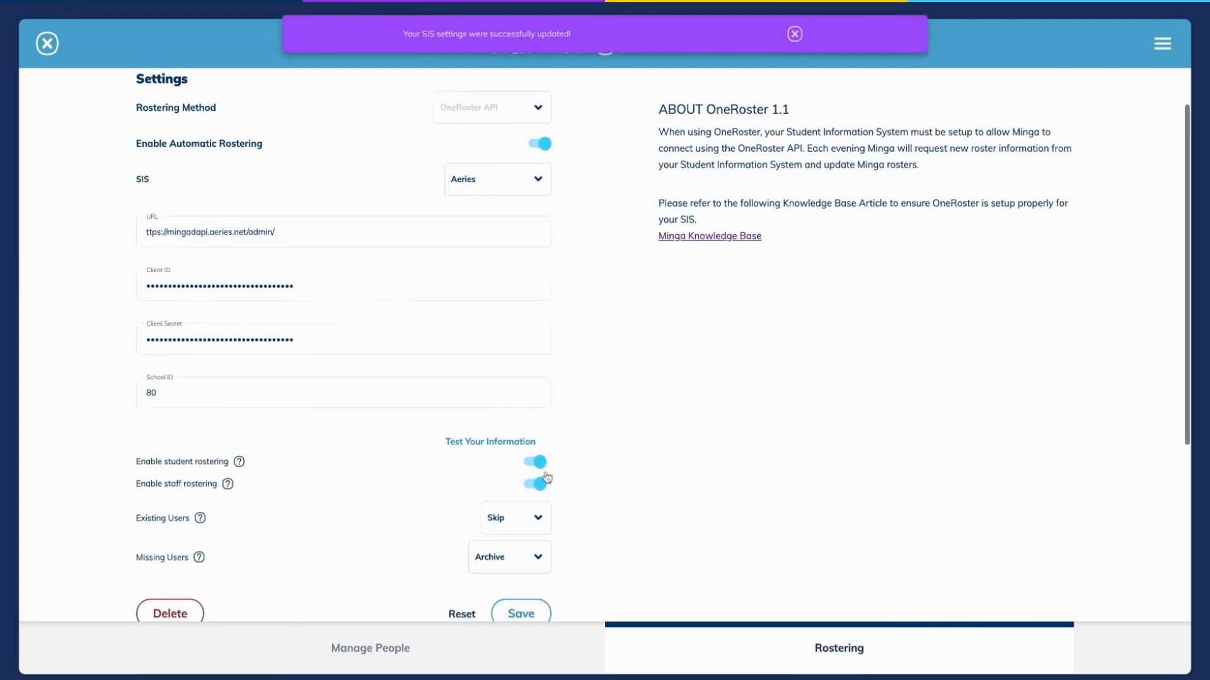
Look through the list of people and return to the rostering settings.
click(479, 390)
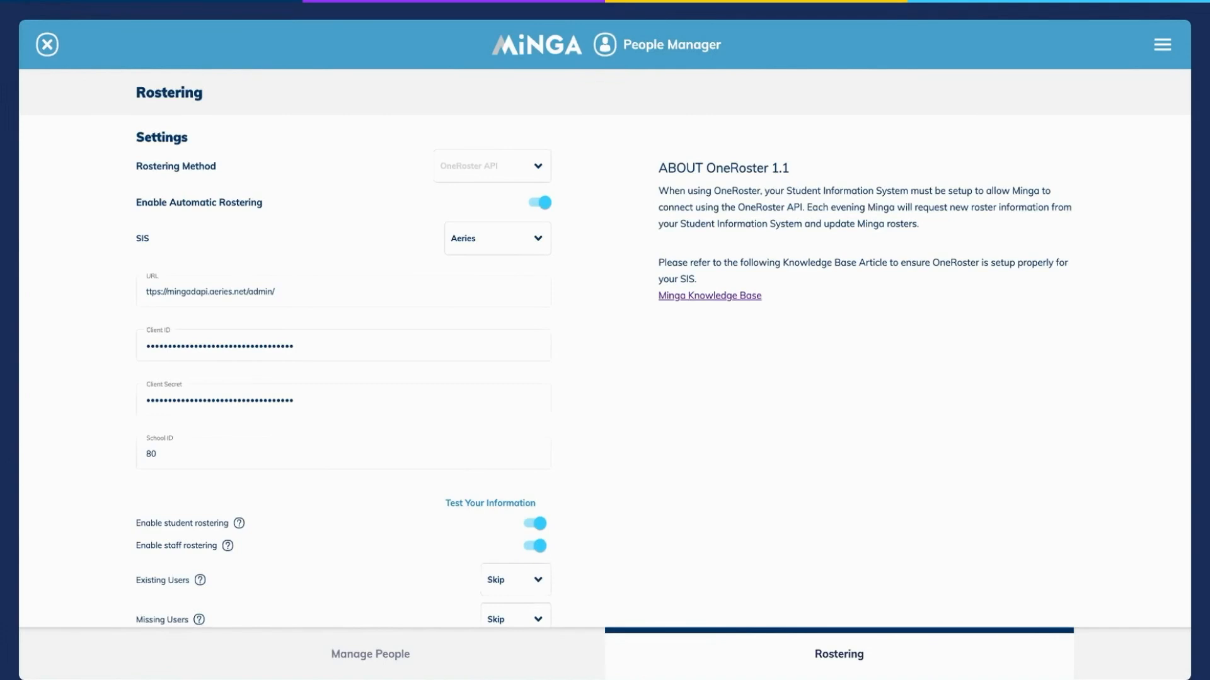
click(589, 661)
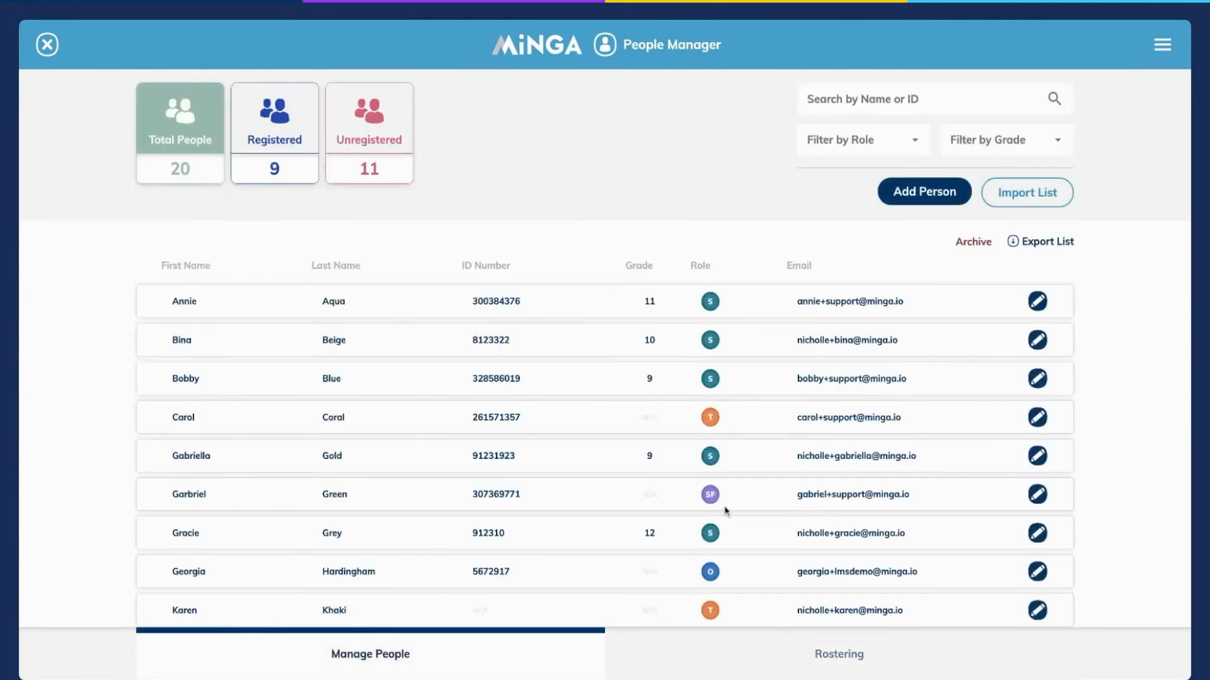
scroll(724, 510, down, 5)
scroll(725, 509, up, 8)
click(798, 664)
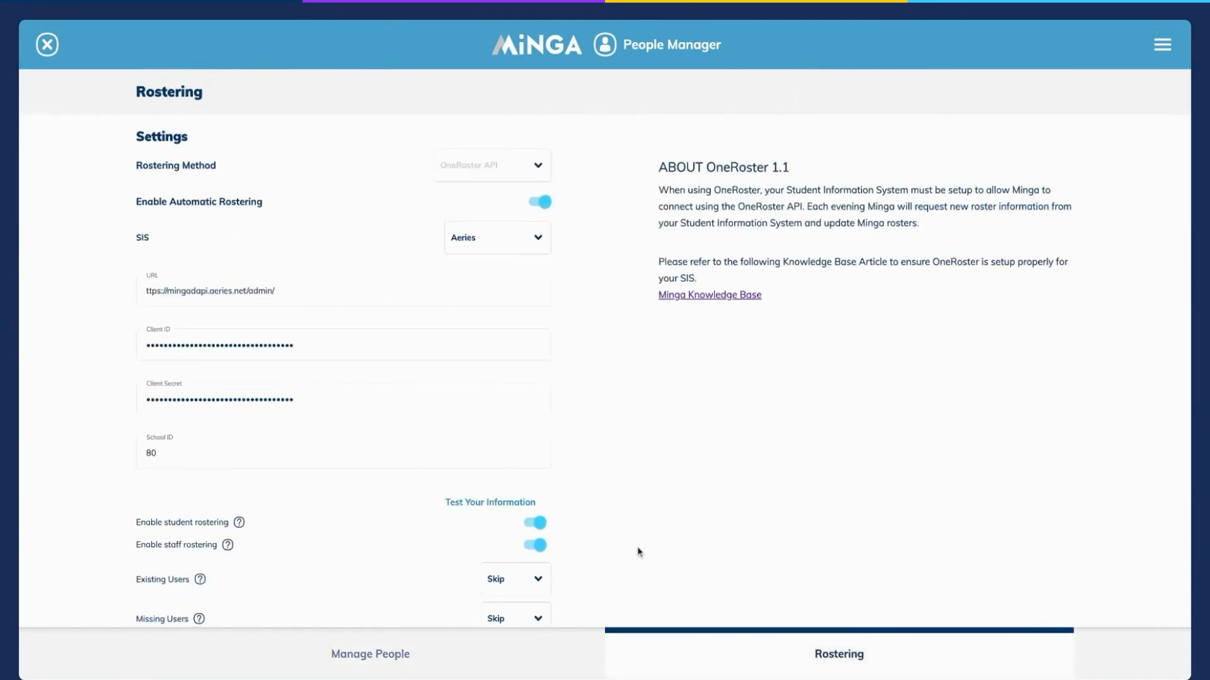
Set Existing Users to Update and Missing Users to Archive, and save the rostering settings.
scroll(635, 552, down, 1)
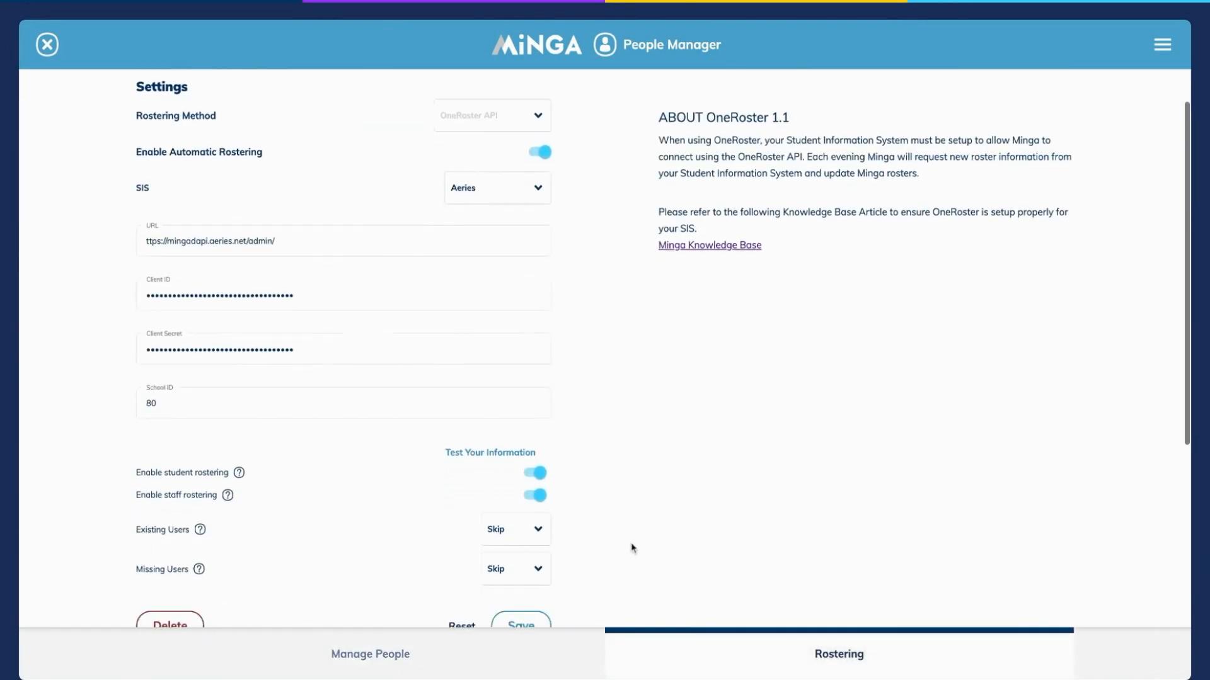
click(533, 533)
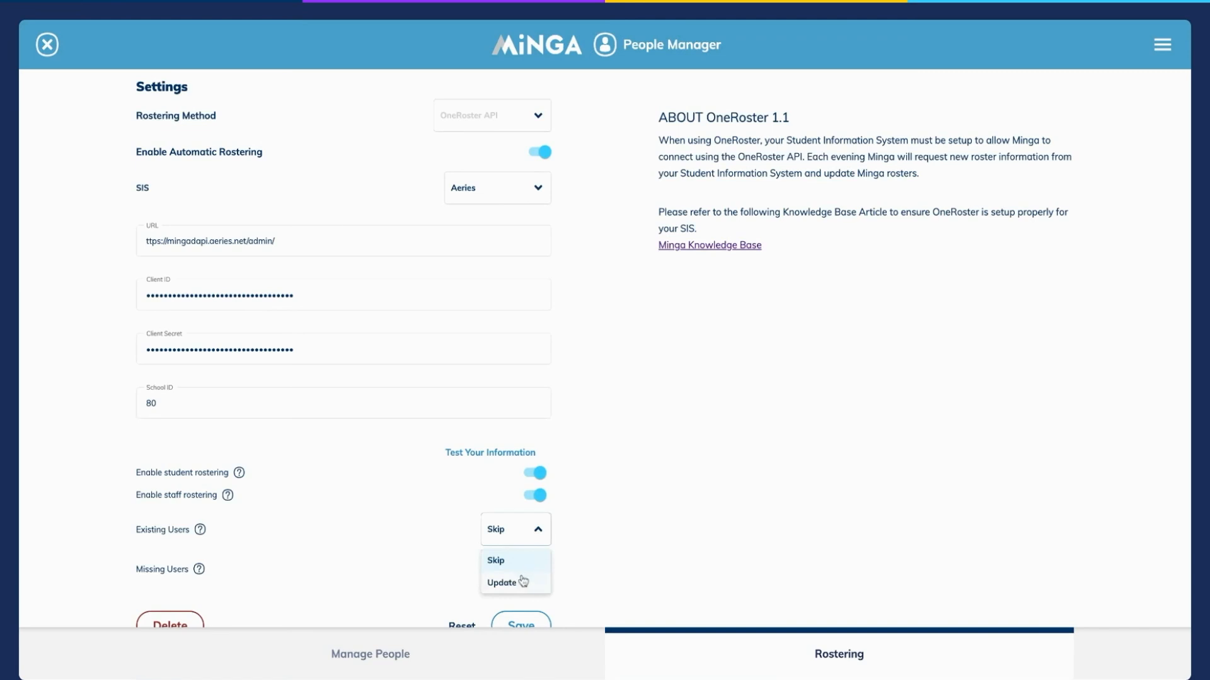
click(522, 582)
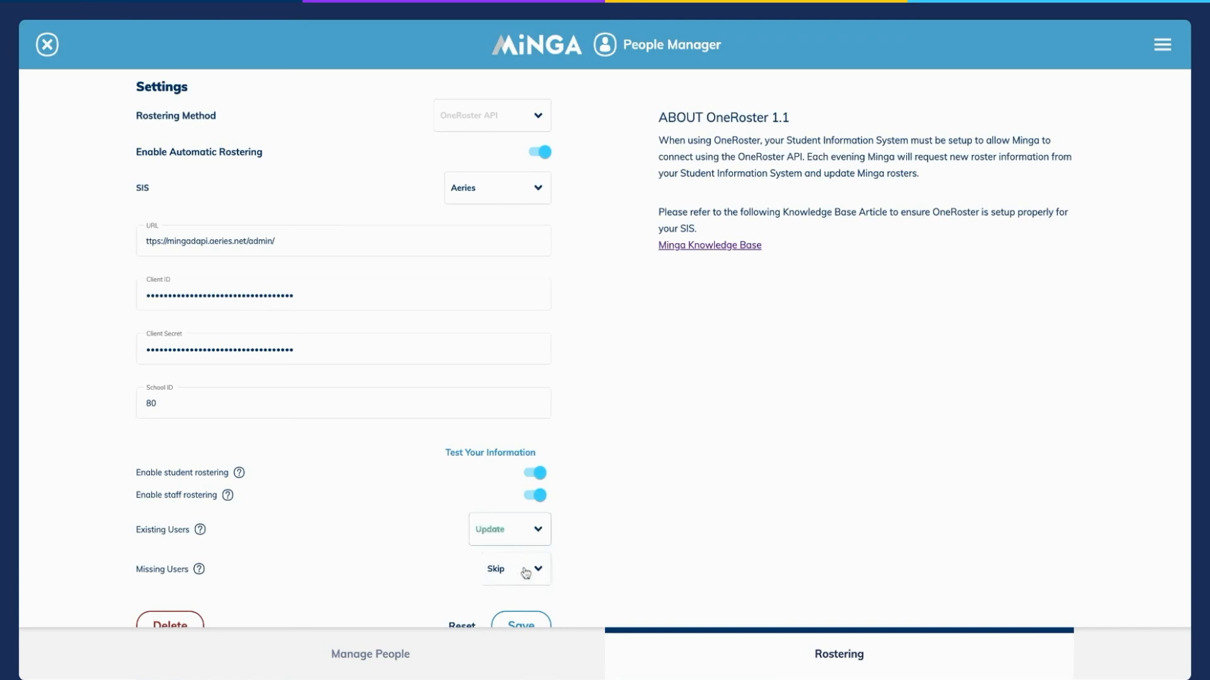
click(526, 573)
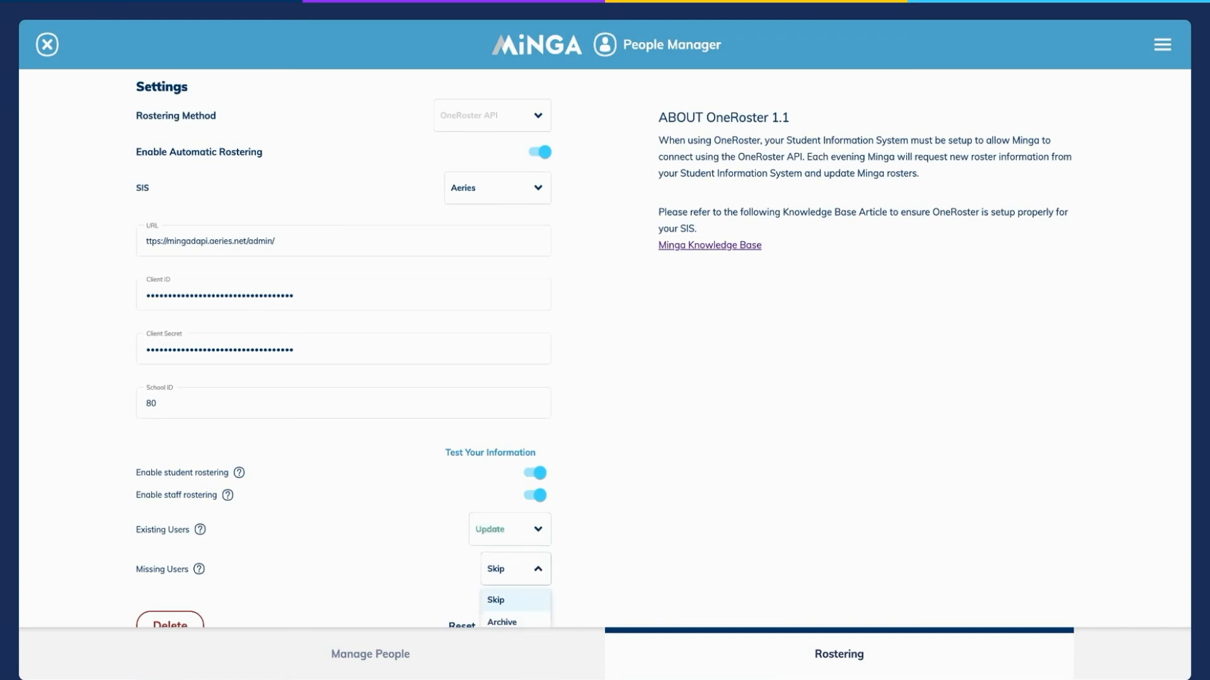
click(504, 615)
scroll(562, 589, down, 1)
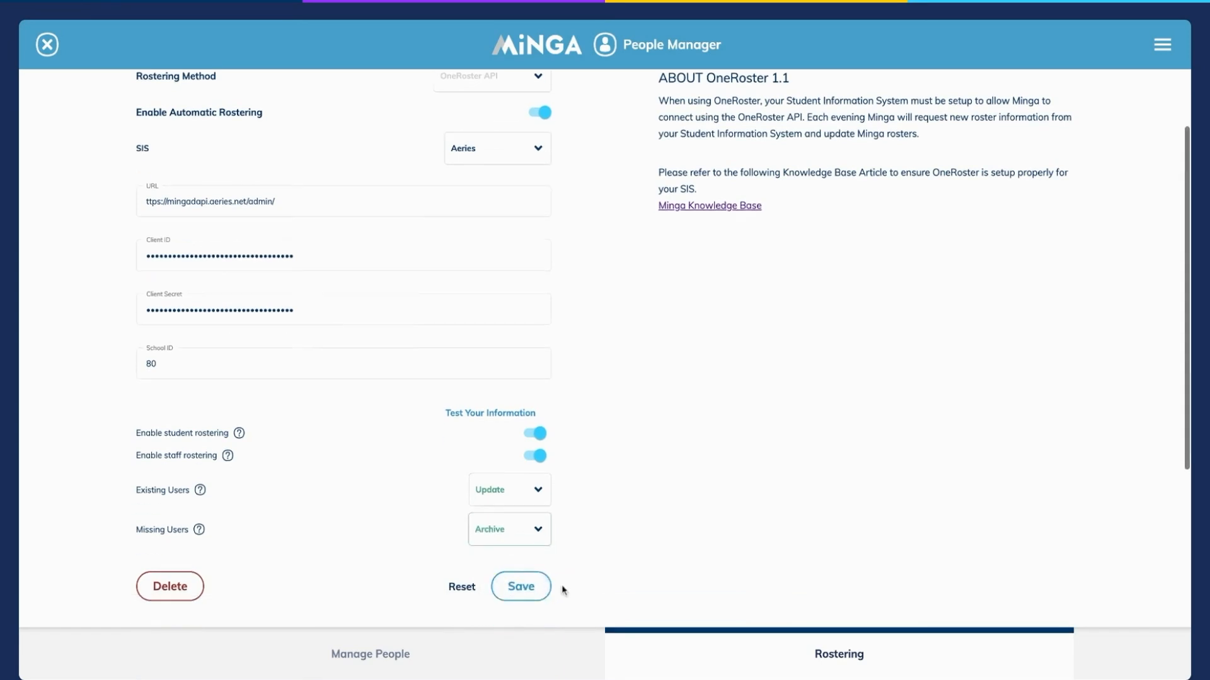
scroll(562, 590, down, 1)
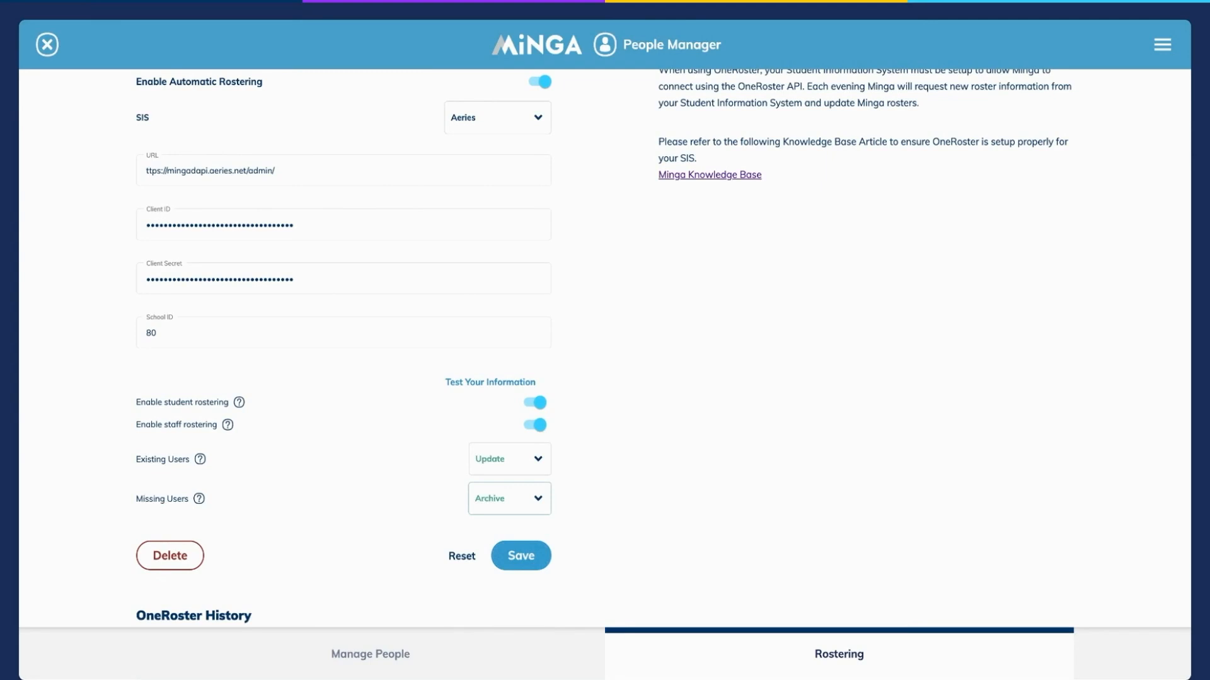
click(521, 556)
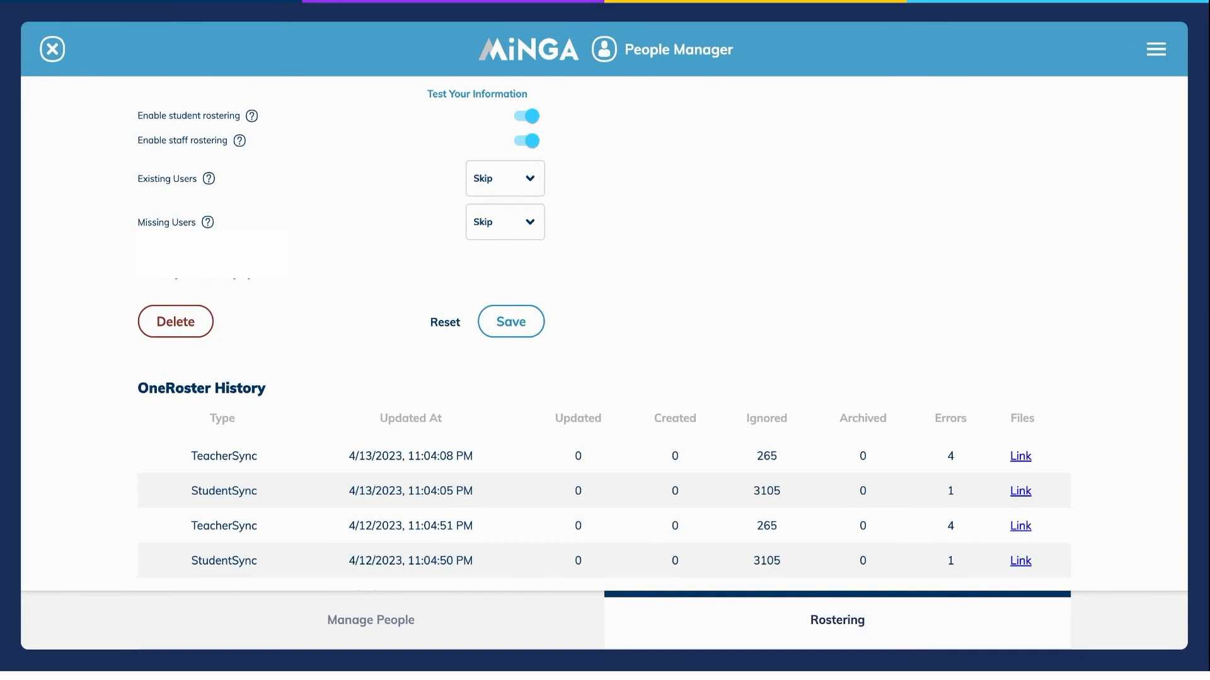
Review the student and teacher sync entries in the OneRoster History.
scroll(604, 498, down, 3)
scroll(604, 514, down, 4)
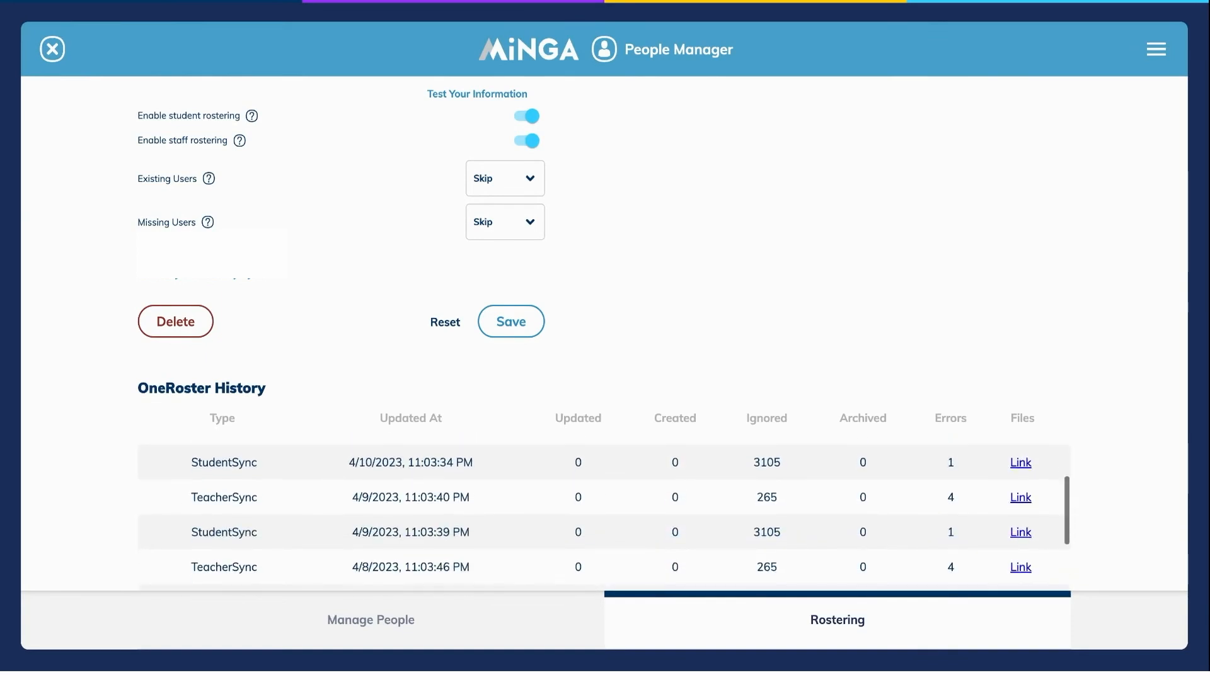
scroll(604, 513, up, 5)
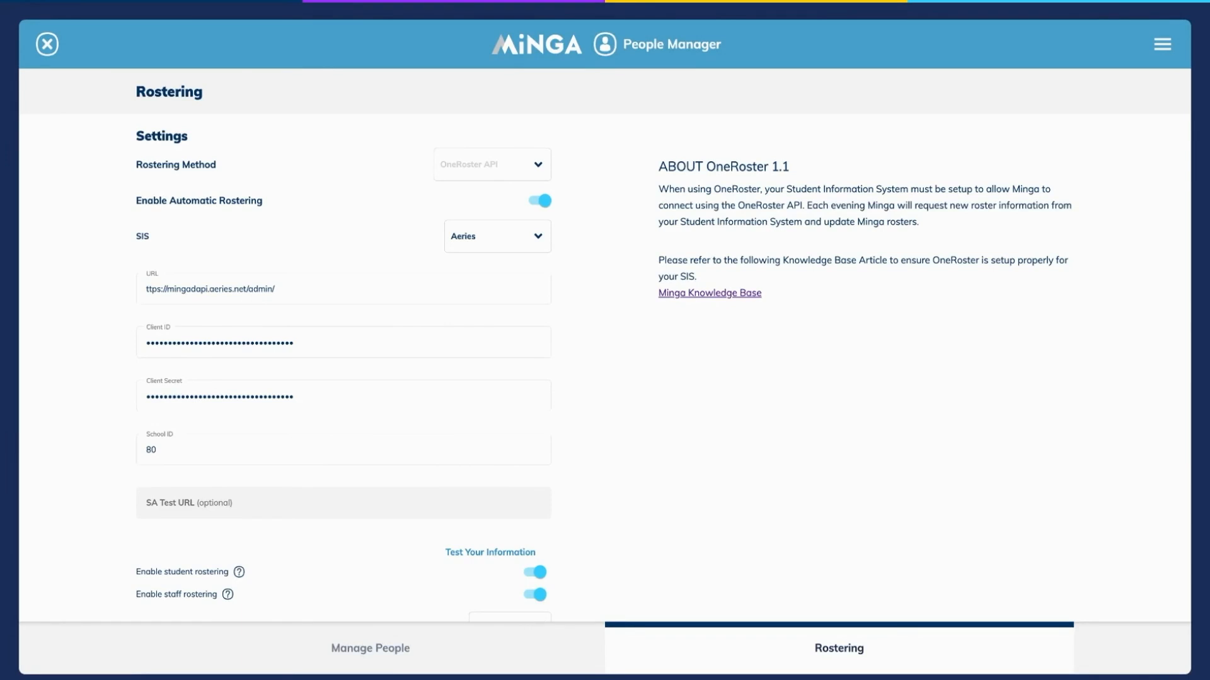
View the file upload for importing a people list and go back to the list of people.
click(371, 649)
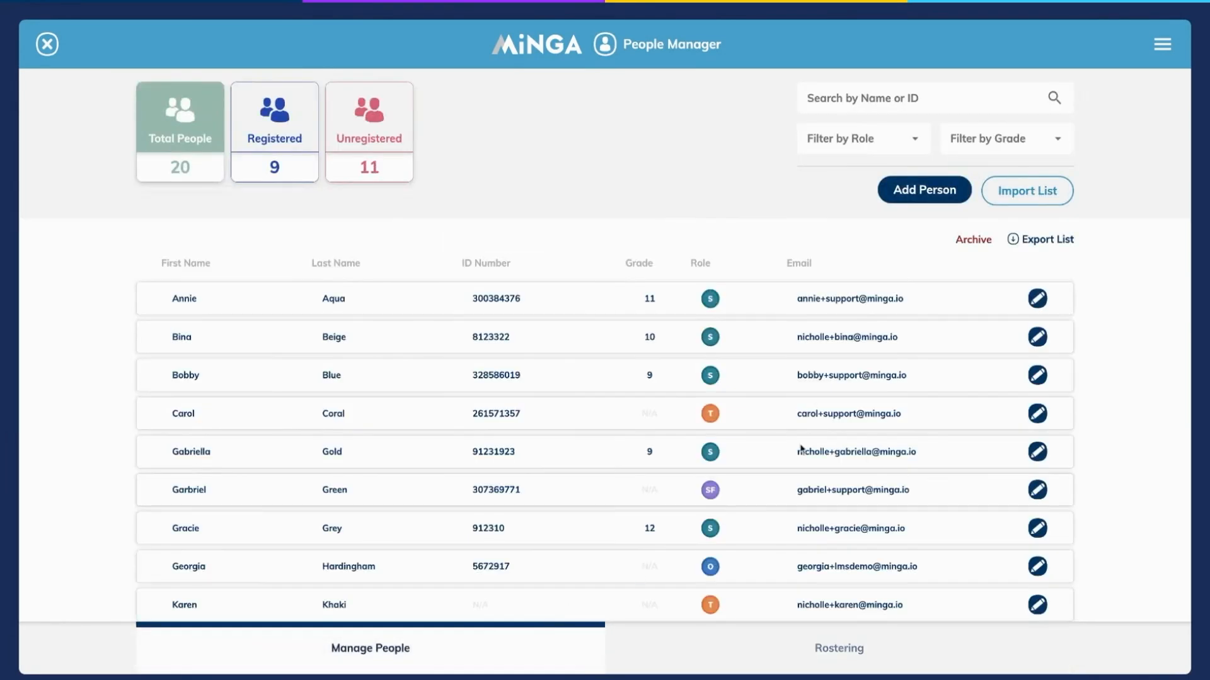
click(1021, 192)
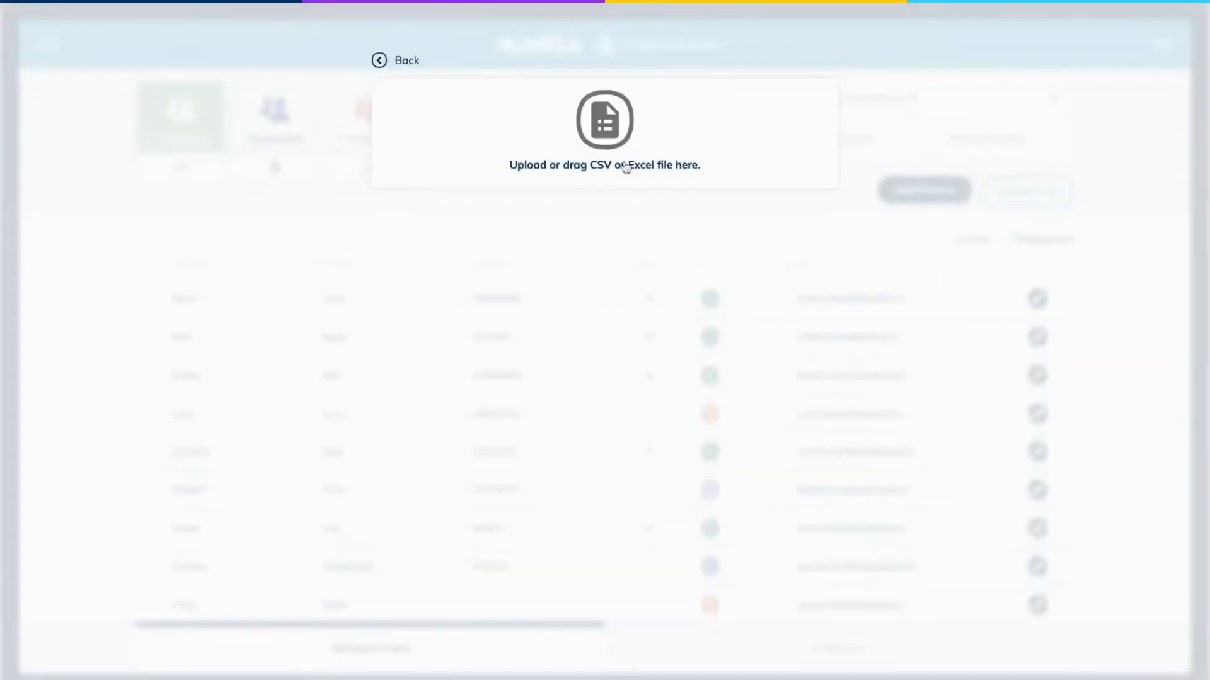
click(381, 62)
Start a people list import in the People Manager and mark the first row as containing headers.
scroll(596, 386, down, 5)
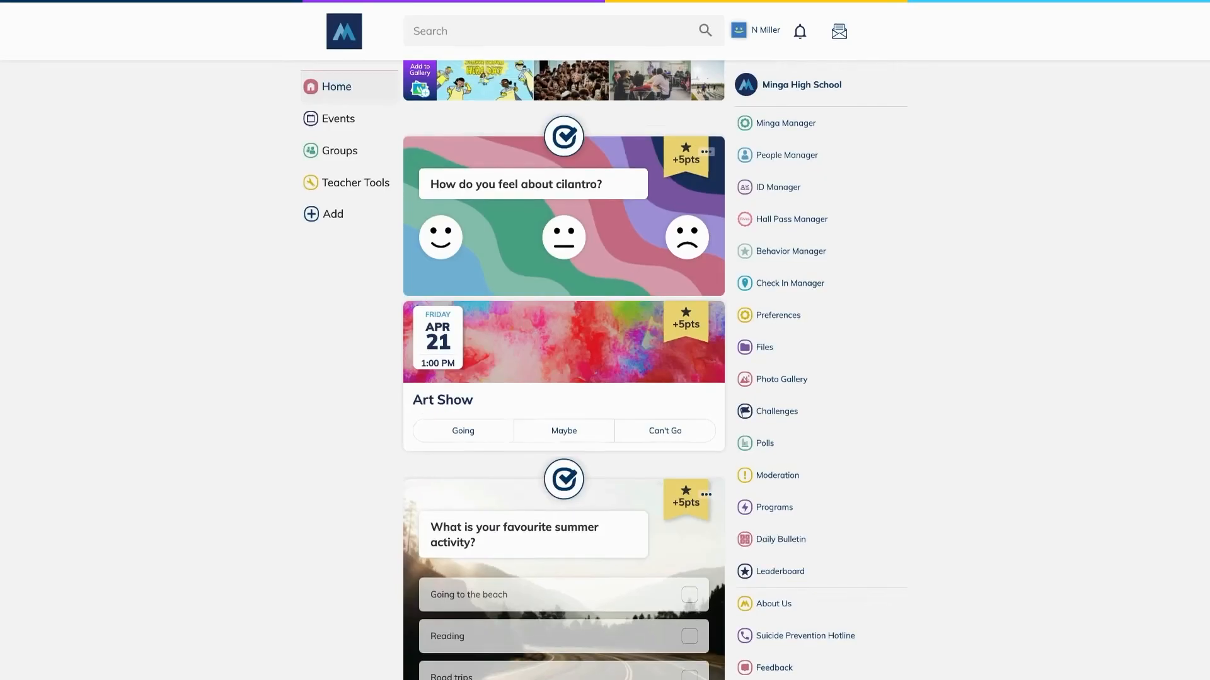
click(806, 155)
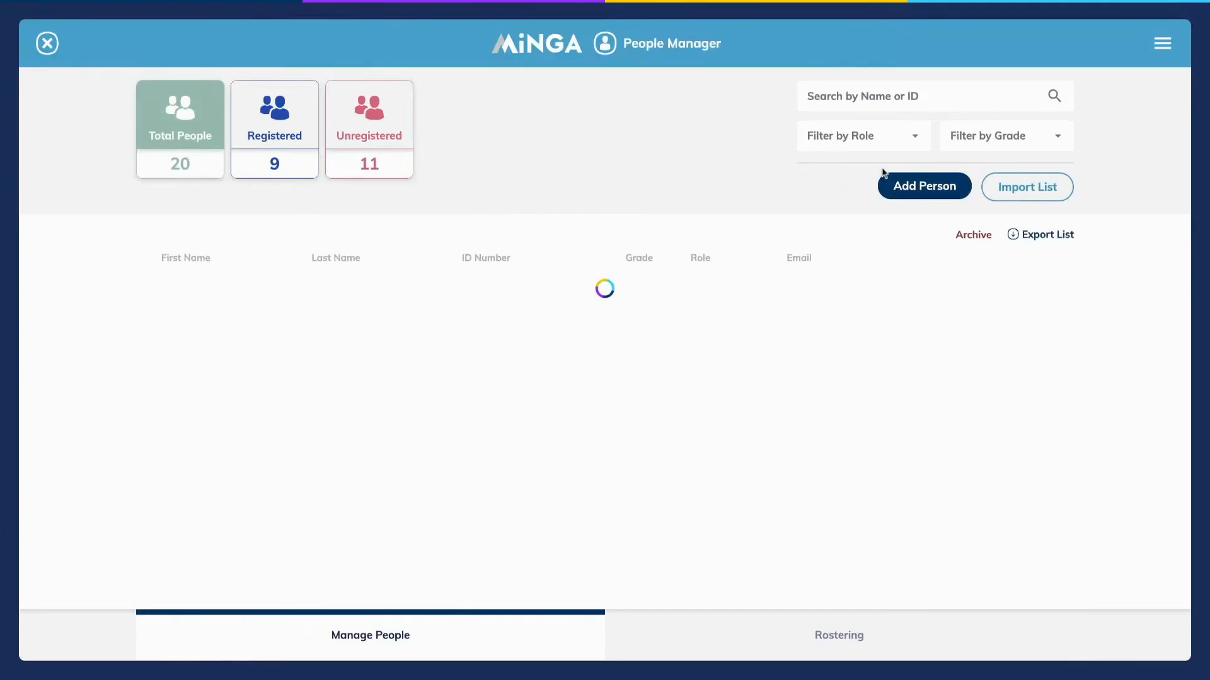
click(1026, 187)
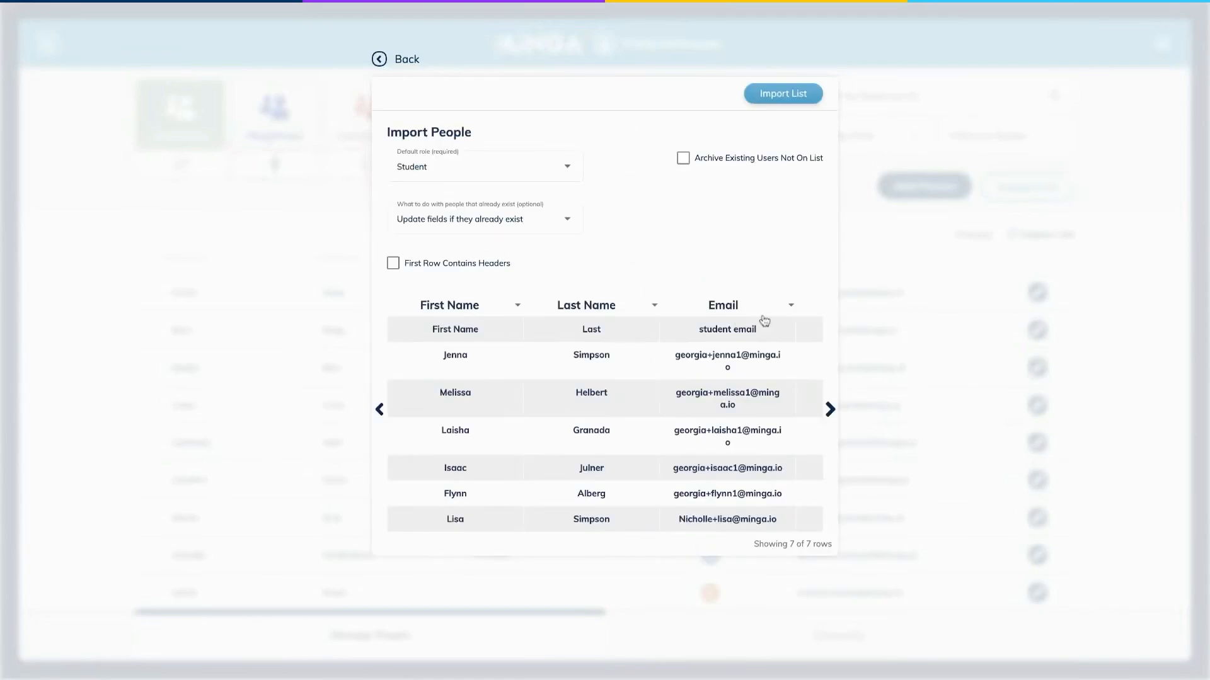
click(393, 263)
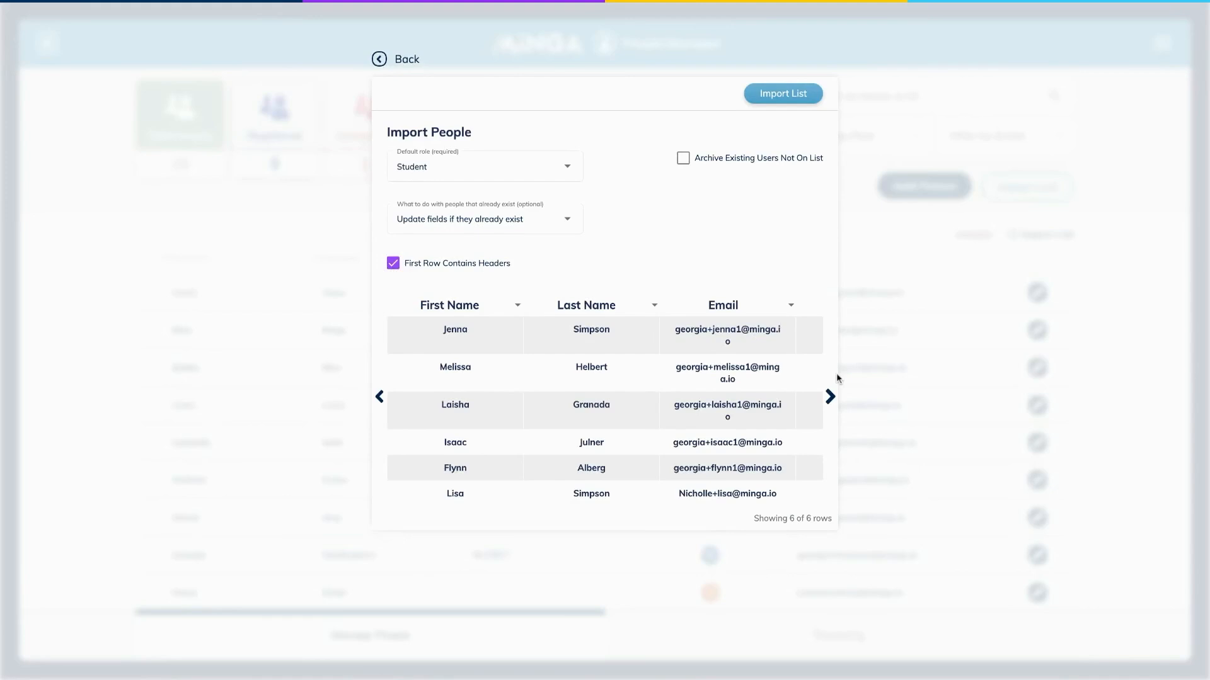
Map the unassigned column after Email to ID Number.
click(829, 397)
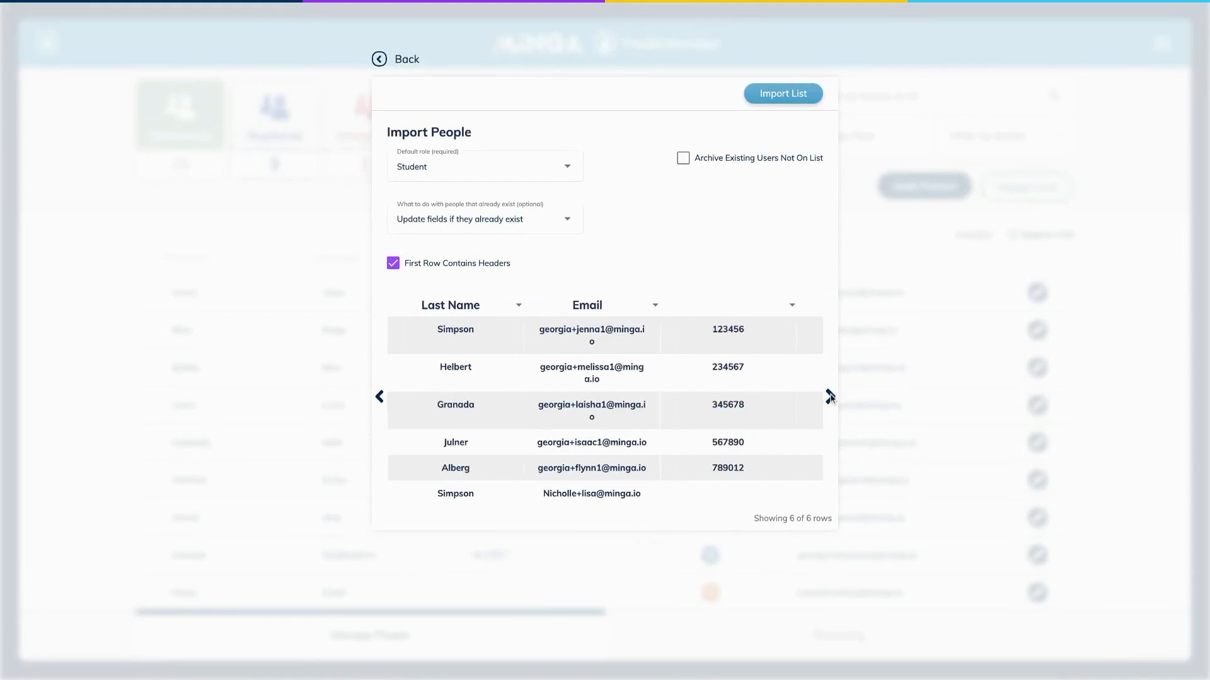
click(726, 315)
click(708, 372)
Map the imported phone number column after Grade to Parent Phone.
click(829, 399)
click(830, 398)
click(829, 398)
click(633, 307)
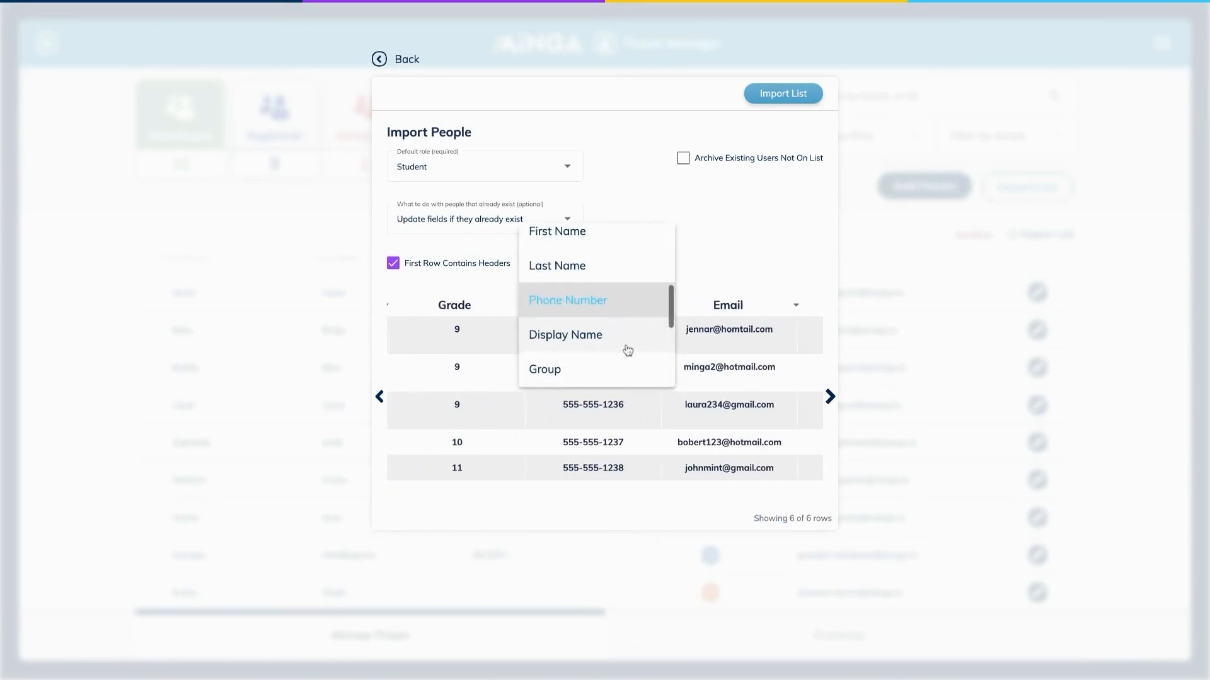
scroll(628, 351, down, 5)
click(618, 361)
Map the second email column, after Parent Phone, to Parent Email.
click(717, 309)
scroll(732, 370, down, 2)
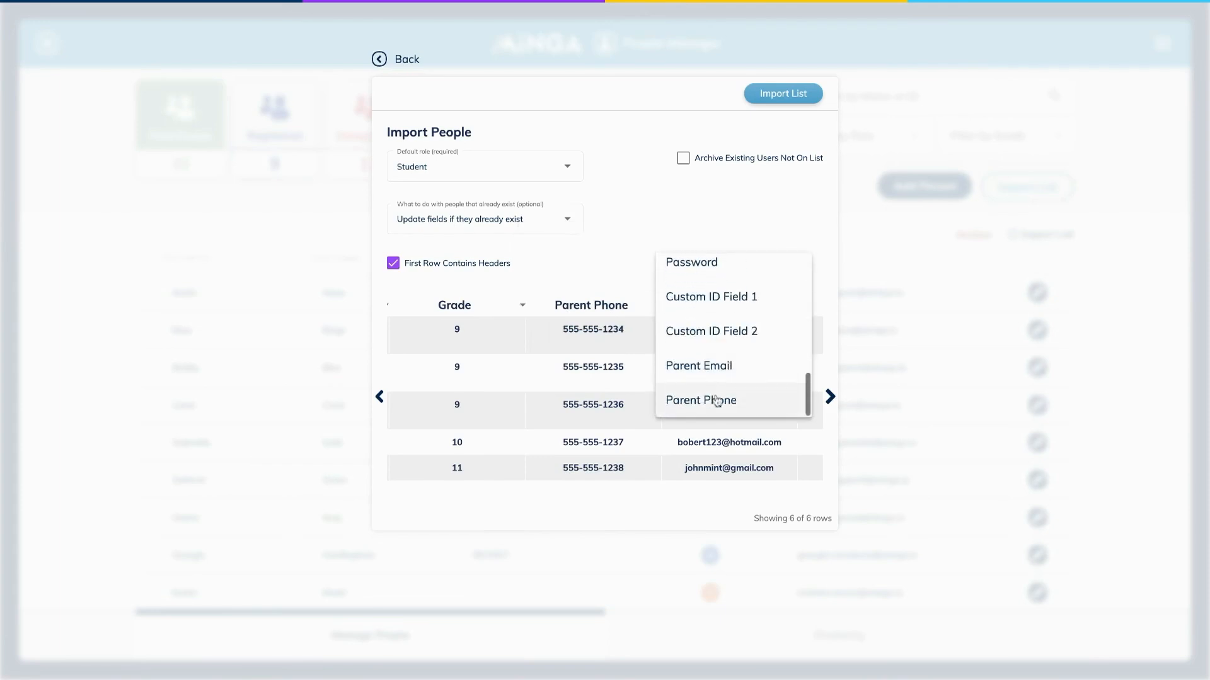
click(710, 368)
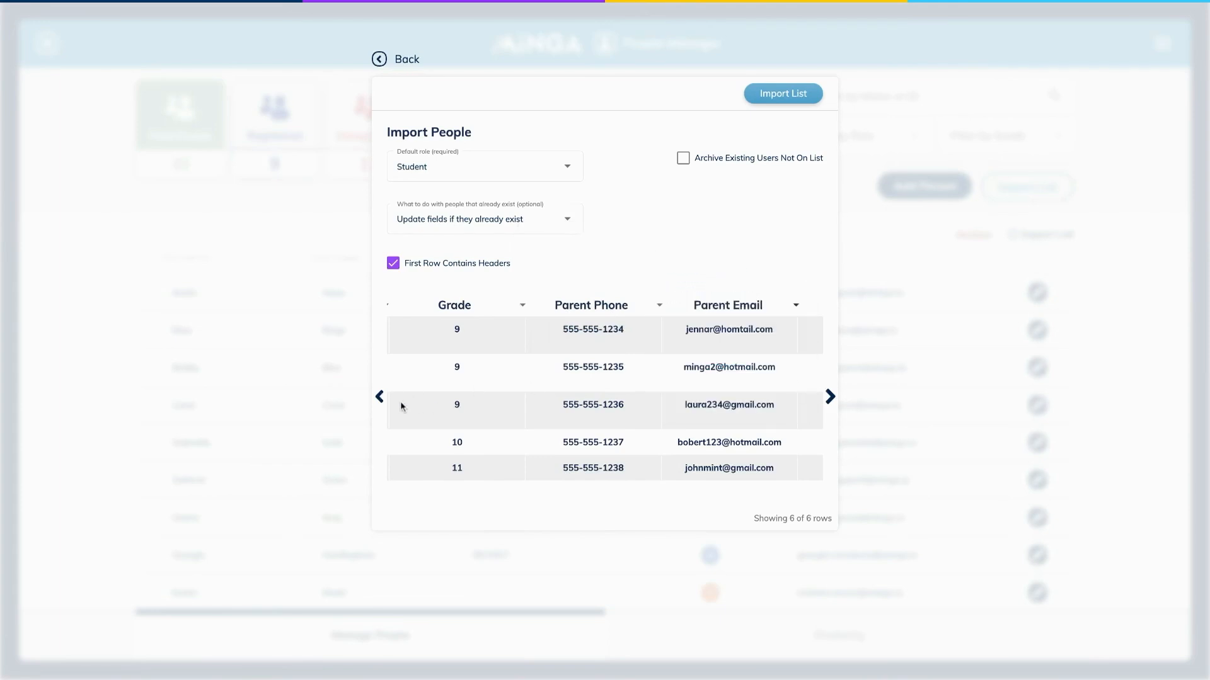
Set the Role column of the import to (Ignore).
click(379, 398)
click(379, 399)
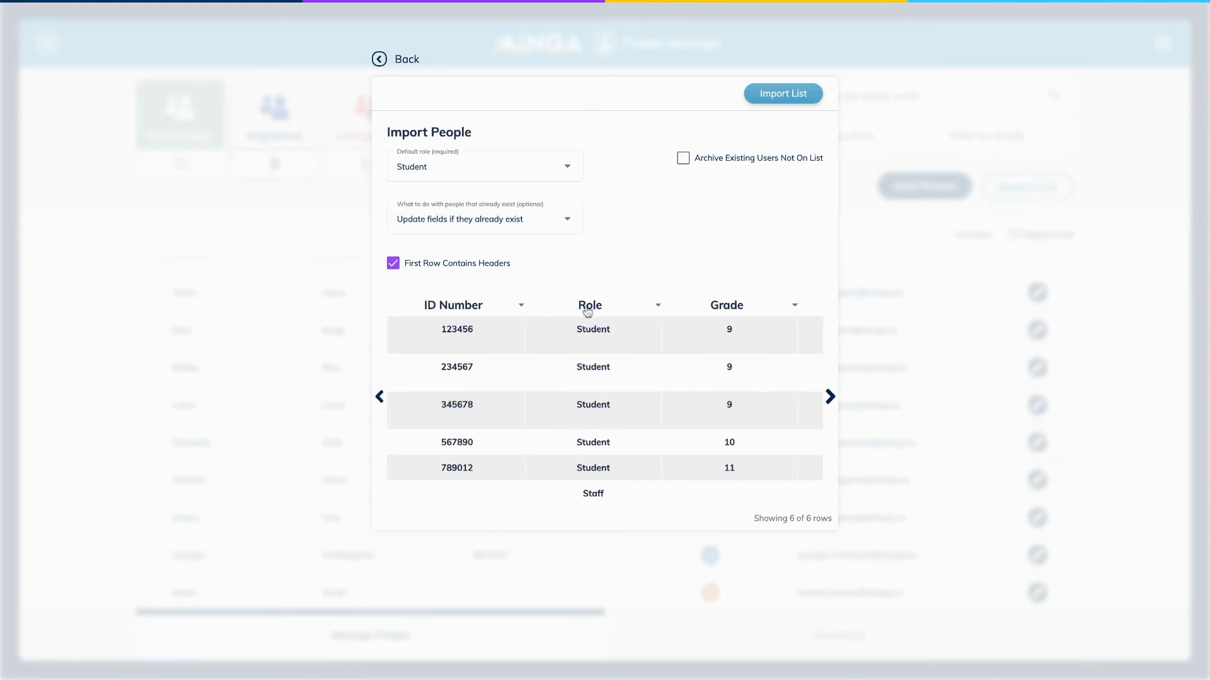
click(629, 307)
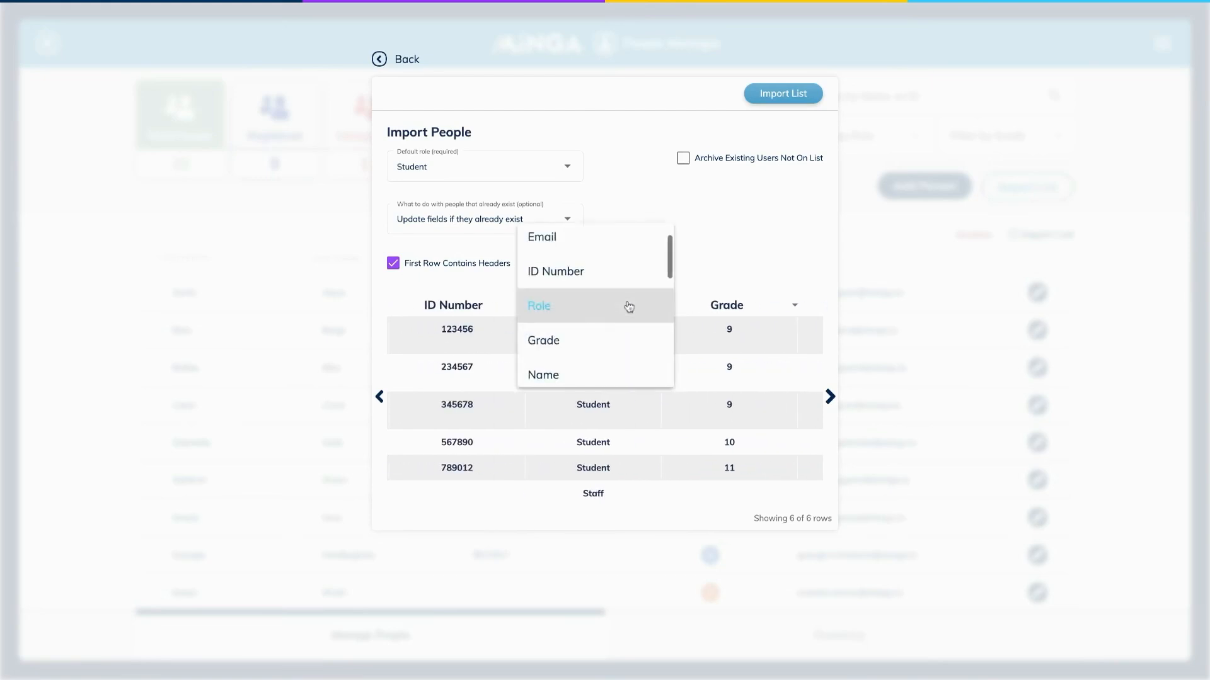
scroll(629, 307, up, 1)
click(573, 244)
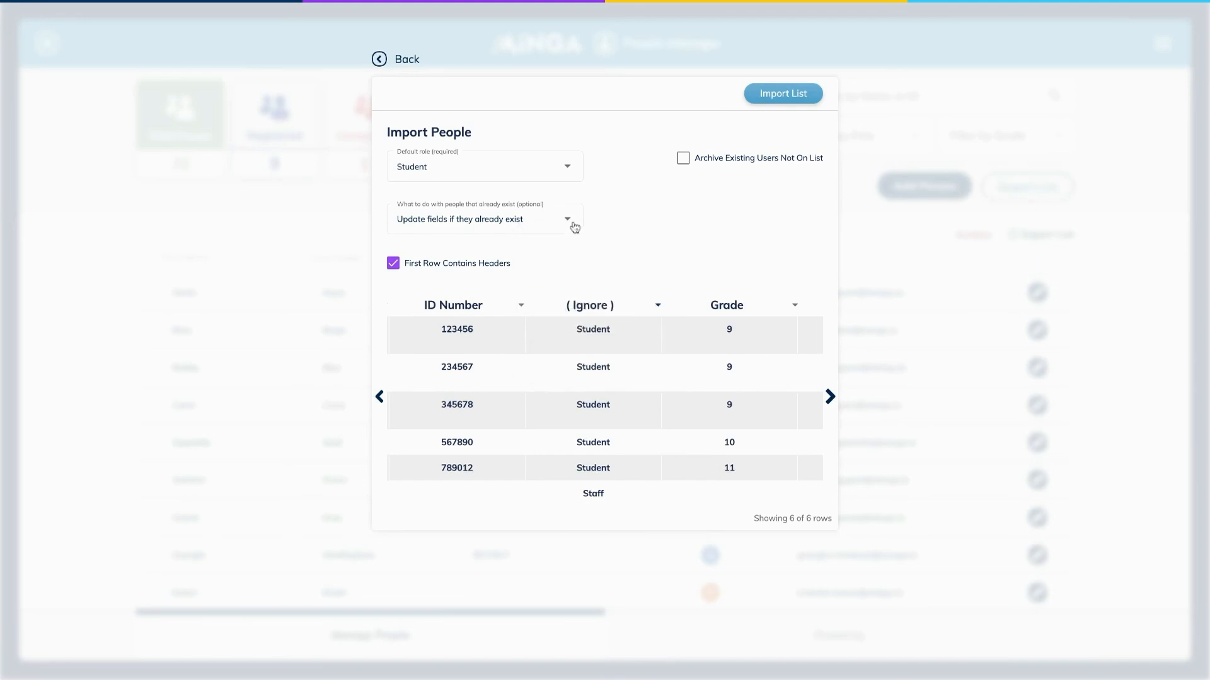
Set the default role for the imported people to Student and run the list import.
click(505, 165)
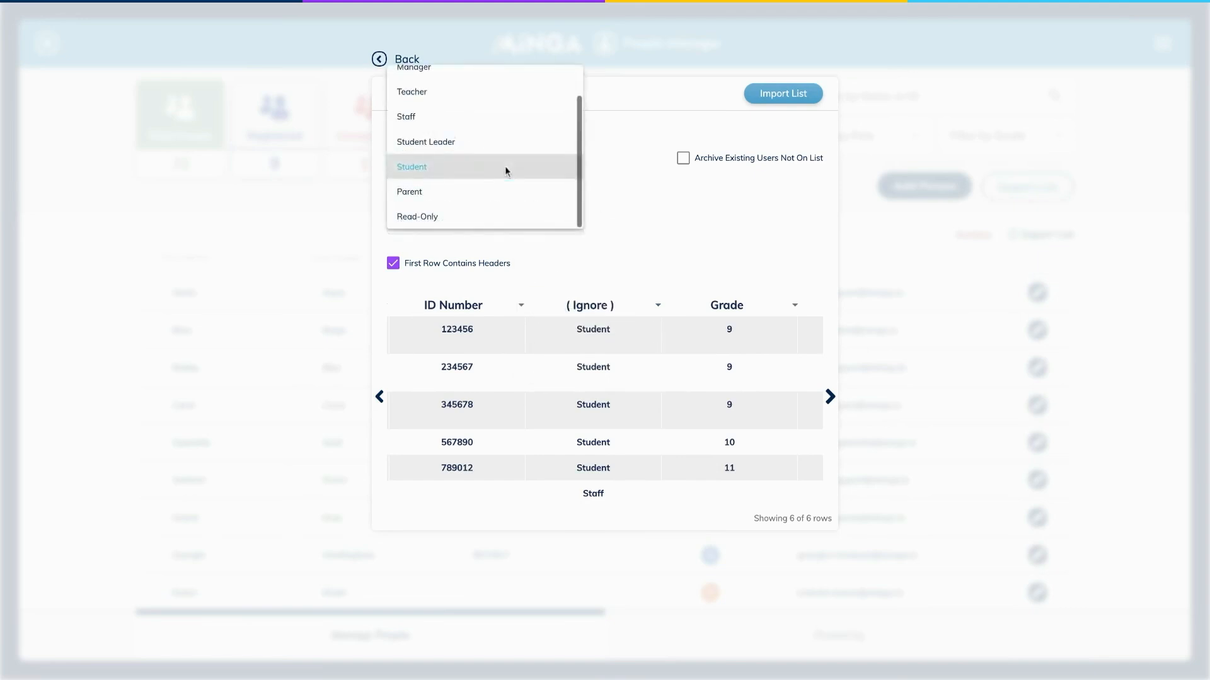
click(505, 165)
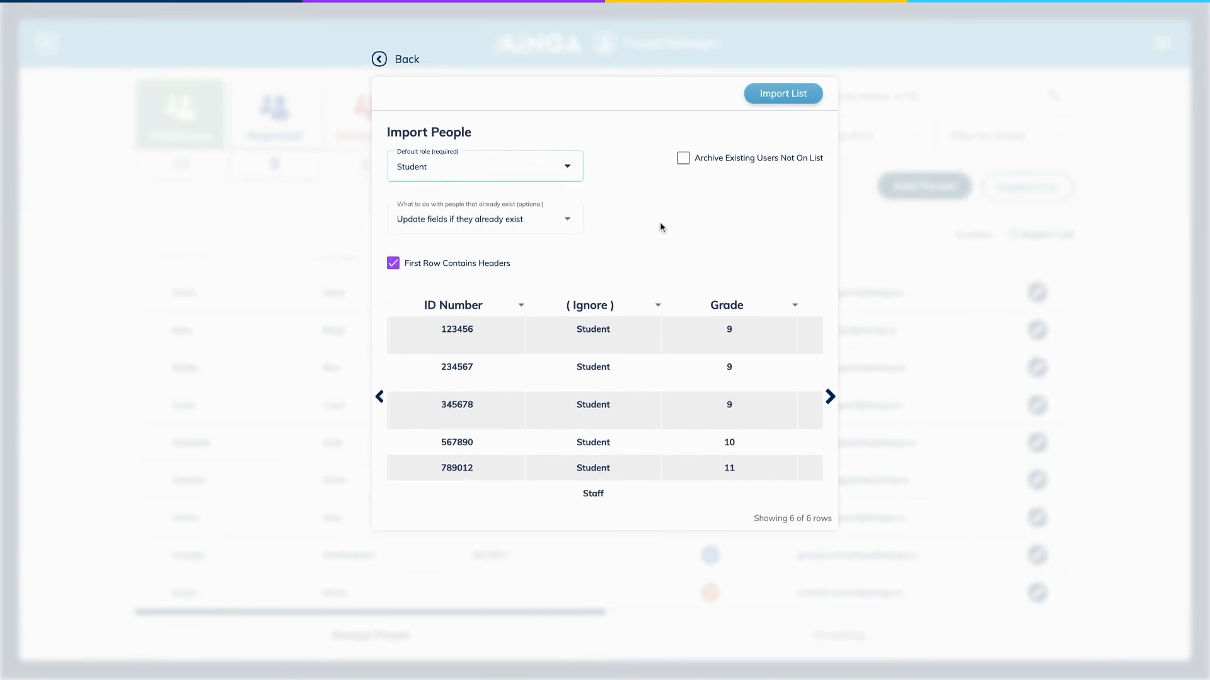
click(780, 95)
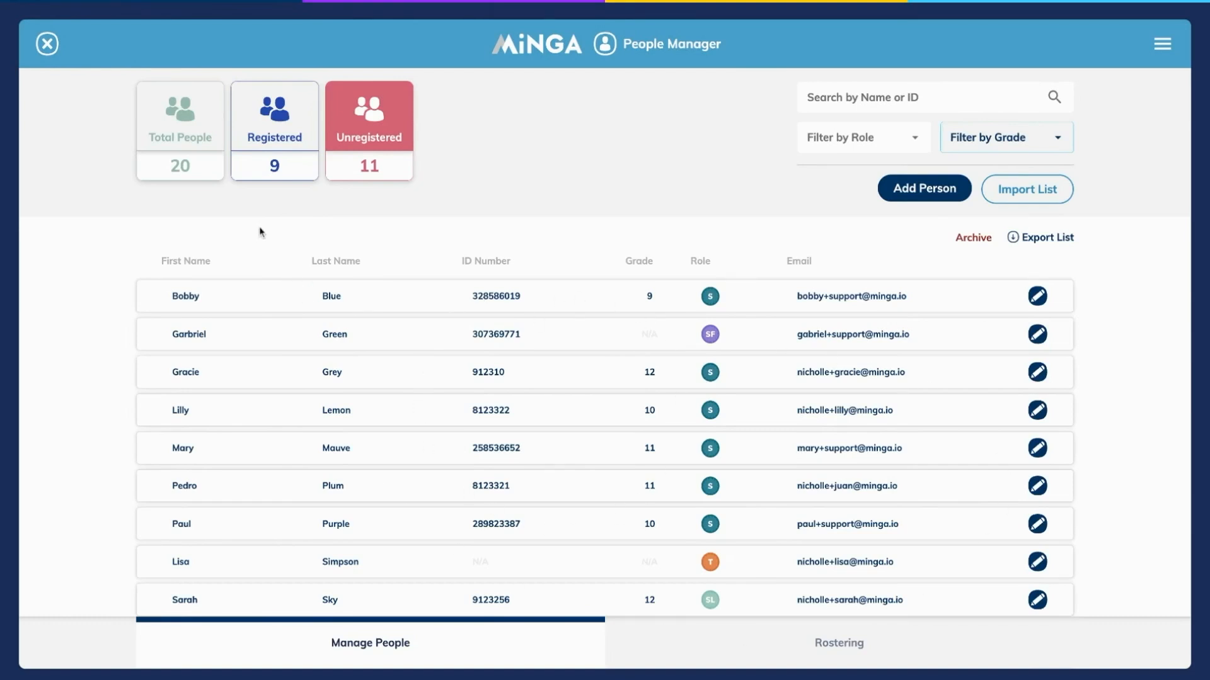
Review the registered people in the People Manager, followed by the unregistered people.
scroll(259, 233, down, 1)
scroll(261, 236, up, 1)
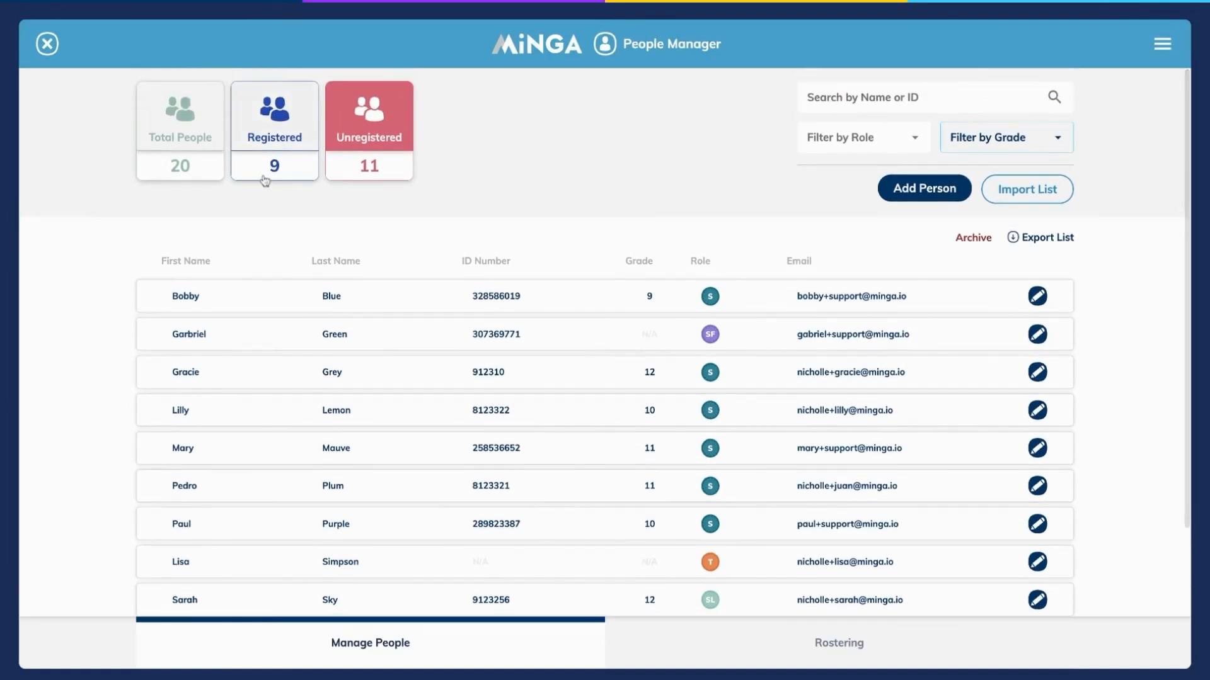
click(275, 117)
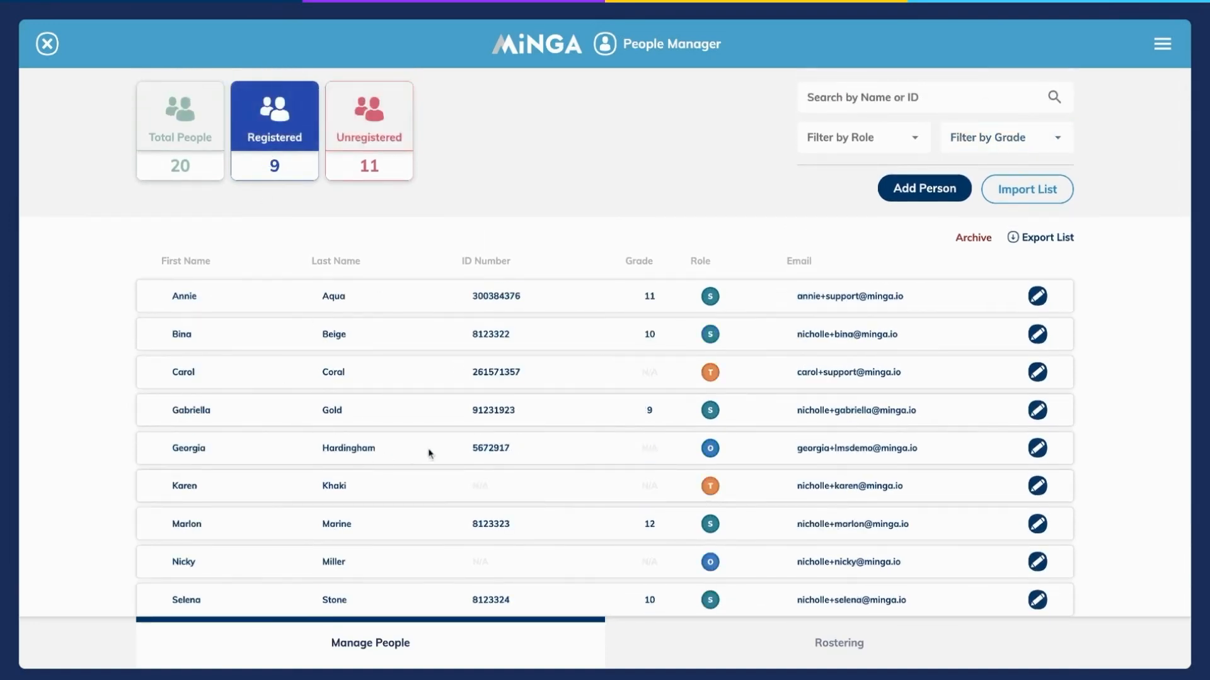
click(388, 139)
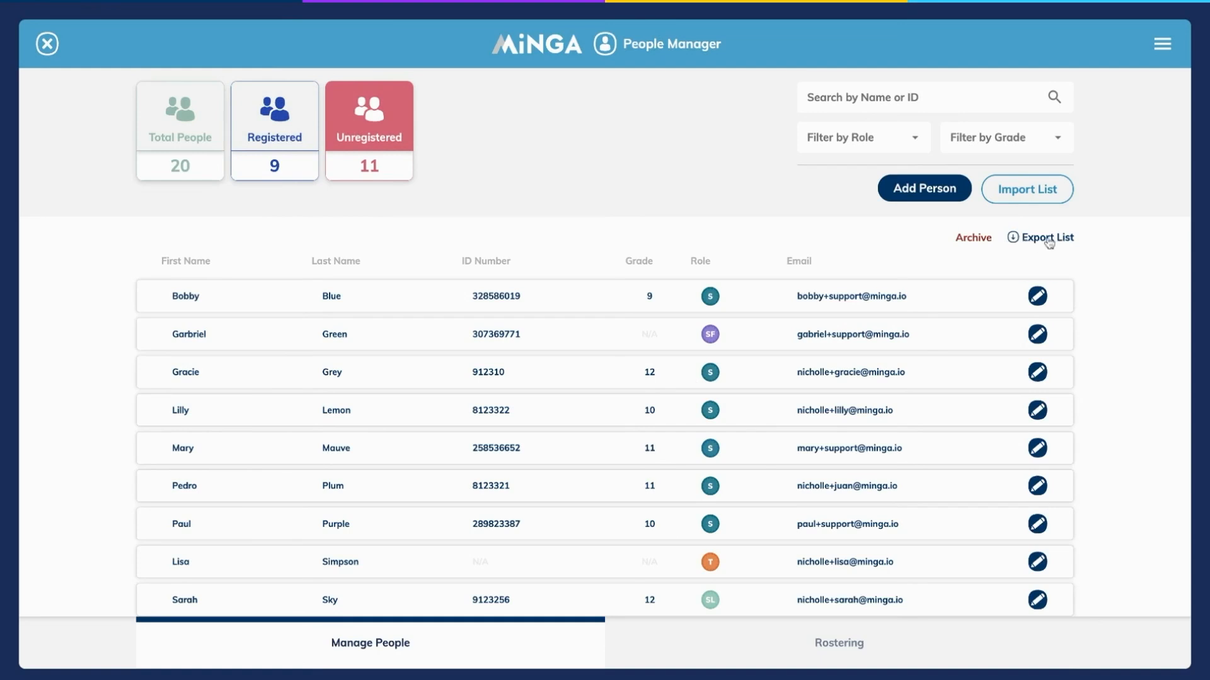
Check the people list's name or ID search and its role and grade filter options.
click(956, 97)
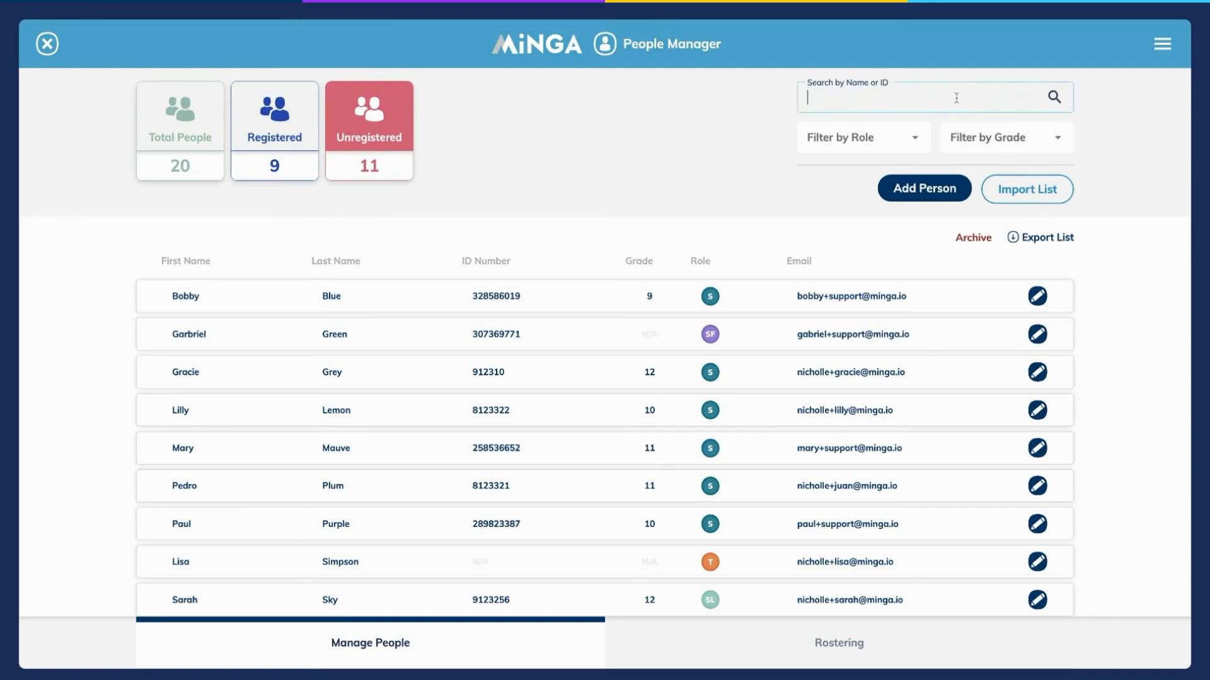
click(893, 137)
click(973, 139)
click(994, 140)
click(995, 141)
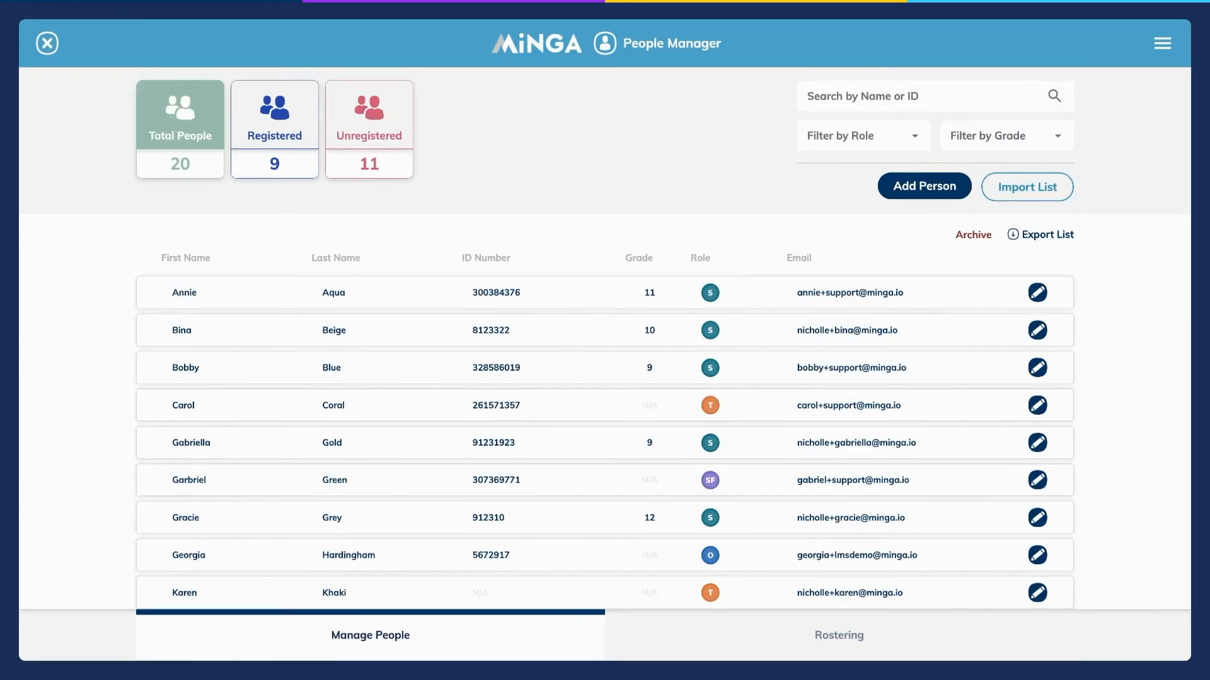
Find the grade 10 student to archive by first name, select the matching person and start archiving them.
click(978, 237)
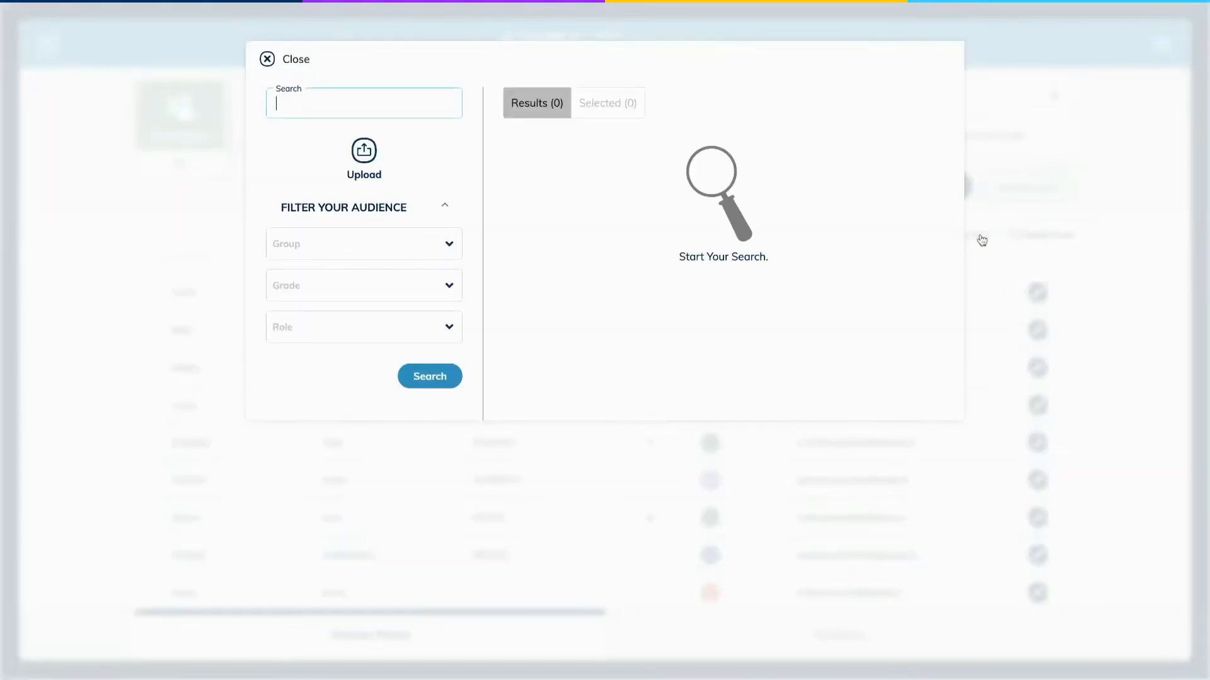
text(lilly)
key(Return)
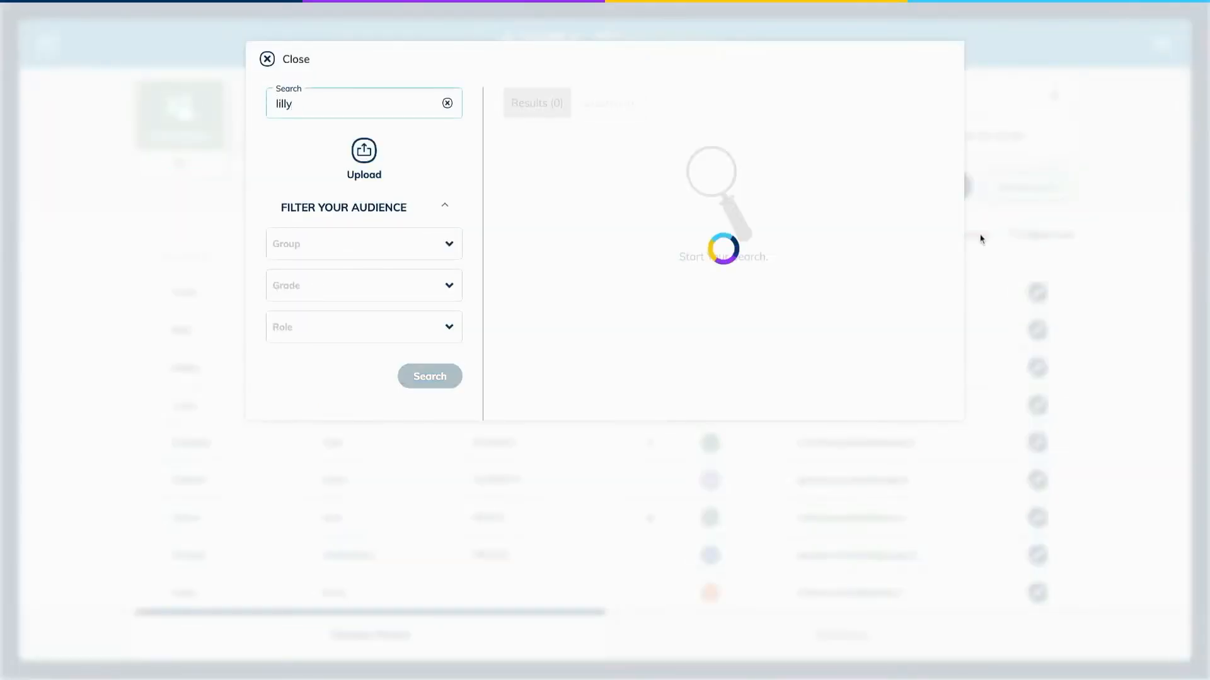
click(525, 170)
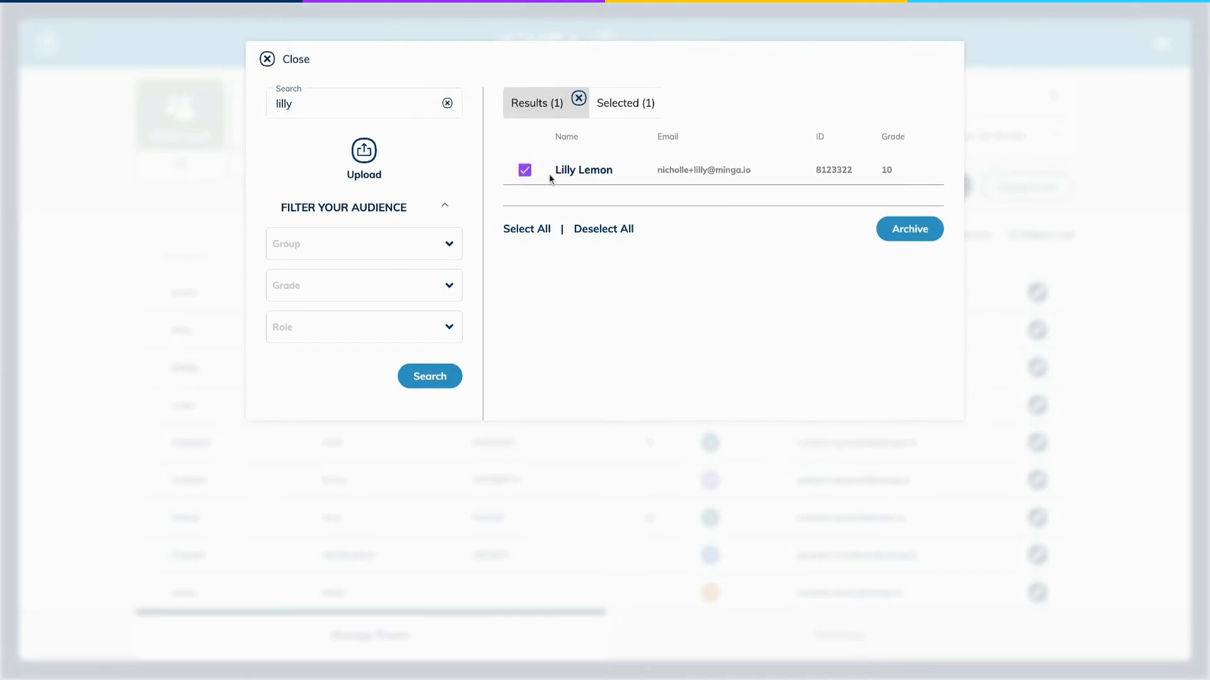
click(901, 233)
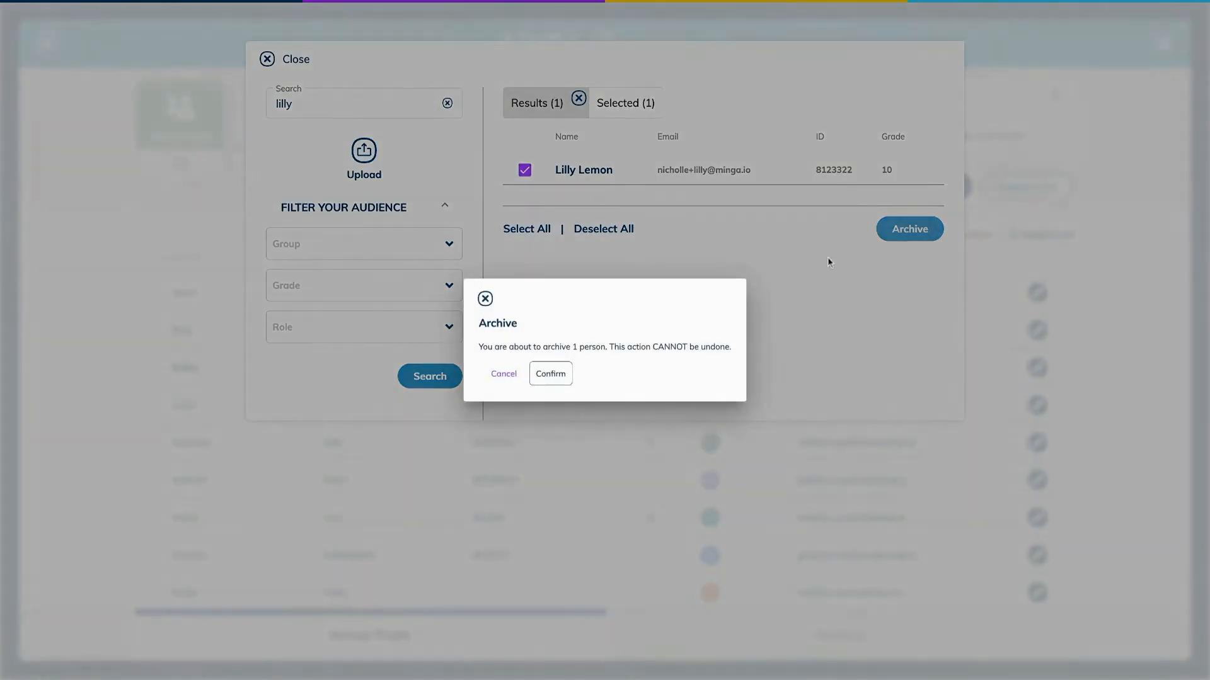